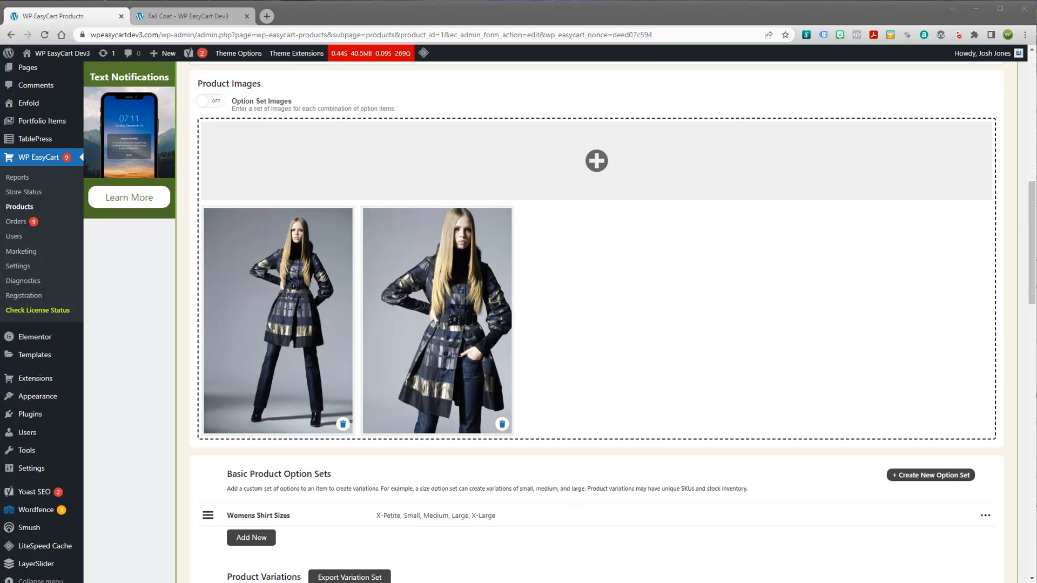
Step: Examine the size choices offered for the product on the Fall Coat store page
{"action": "left_click", "coordinate": [216, 16]}
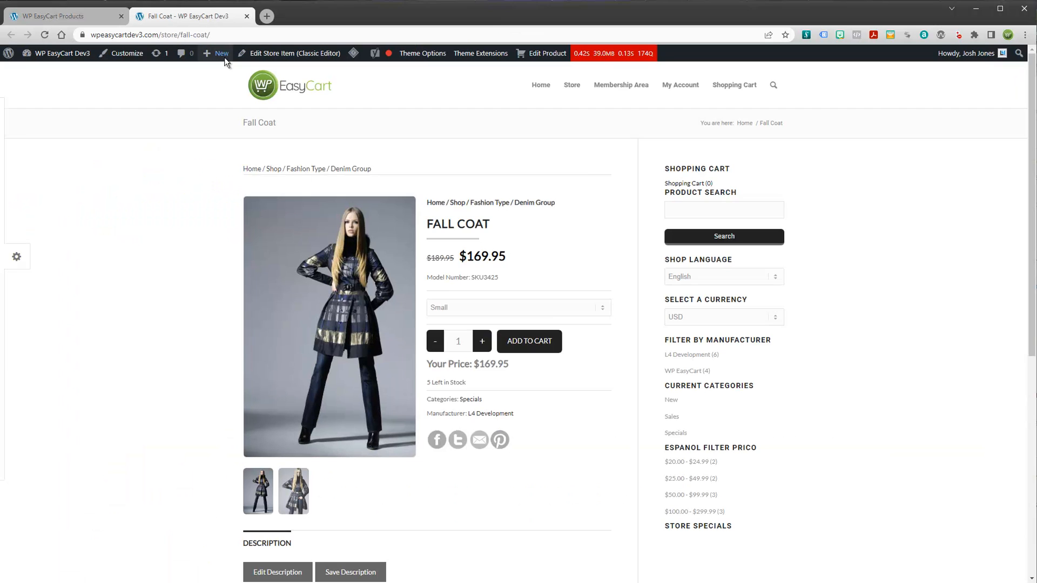
{"action": "left_click", "coordinate": [600, 308]}
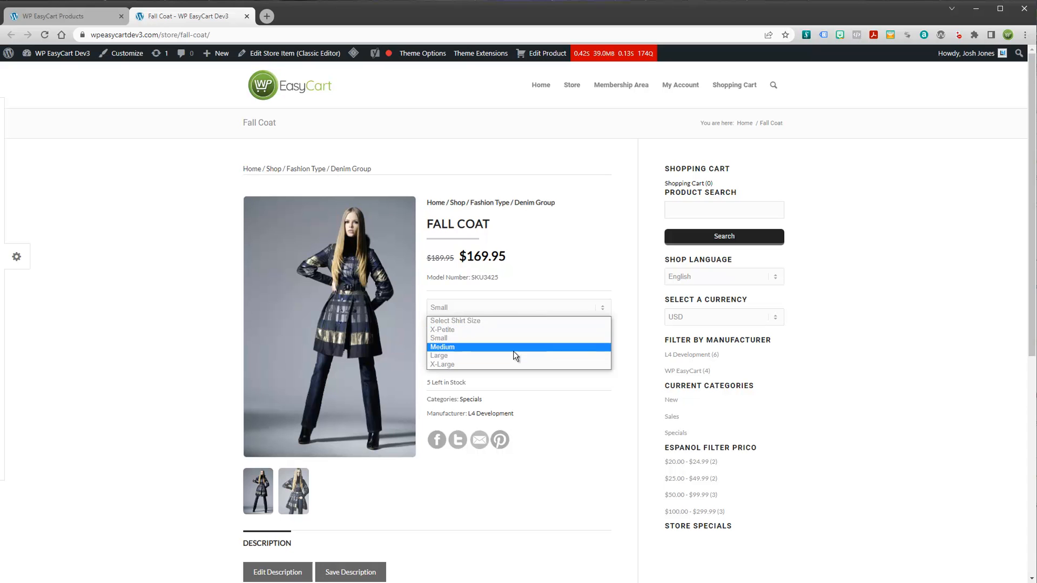
{"action": "left_click", "coordinate": [582, 306]}
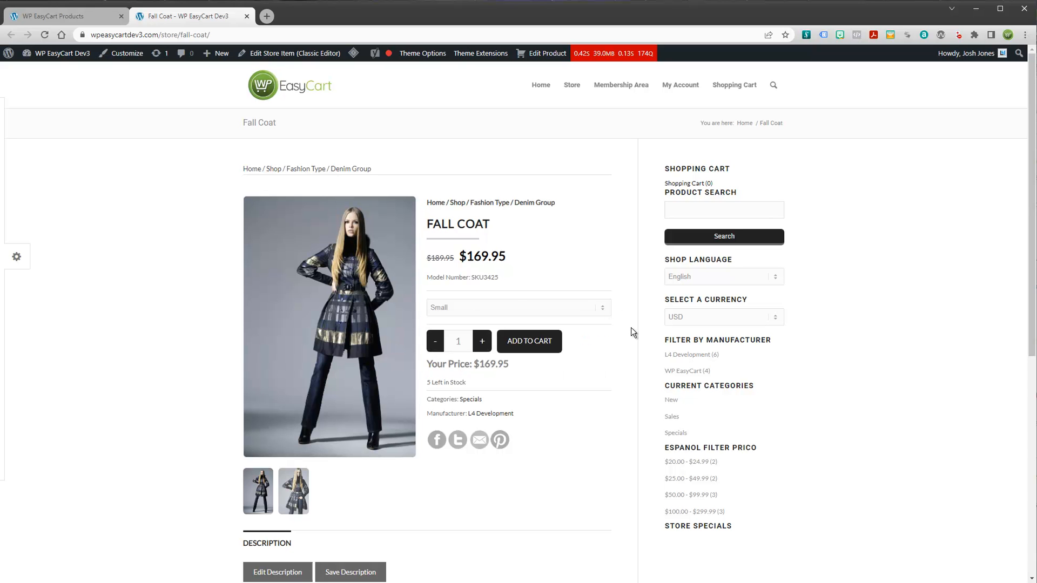
{"action": "scroll", "coordinate": [632, 331], "scroll_direction": "down", "scroll_amount": 3}
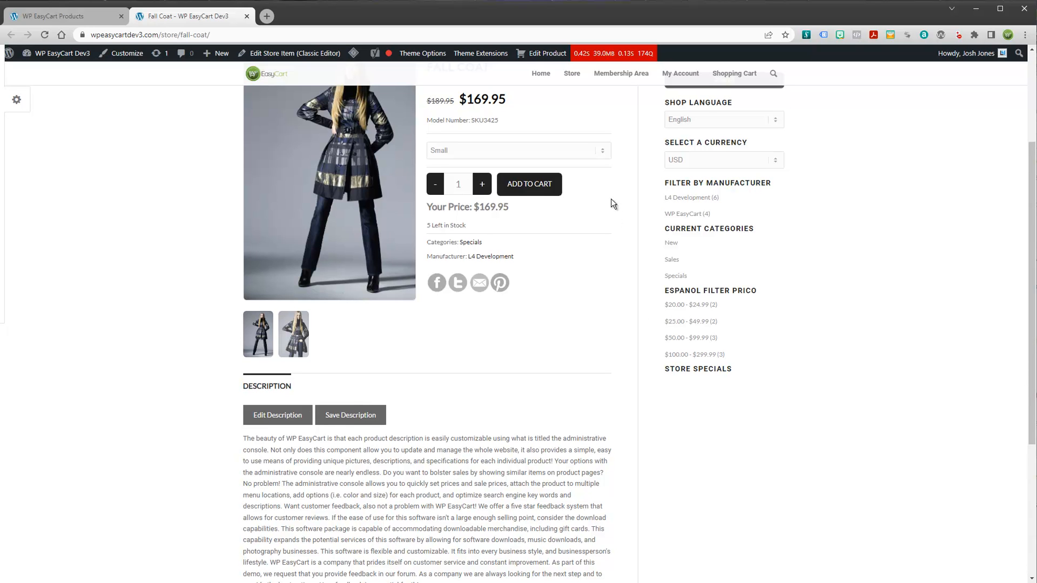
{"action": "left_click", "coordinate": [600, 152]}
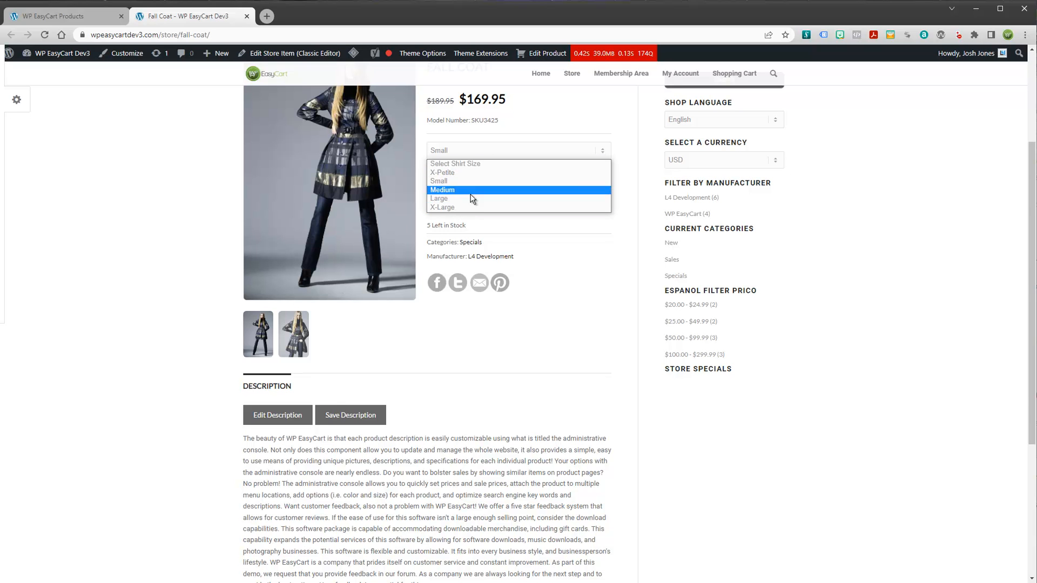
{"action": "left_click", "coordinate": [606, 154]}
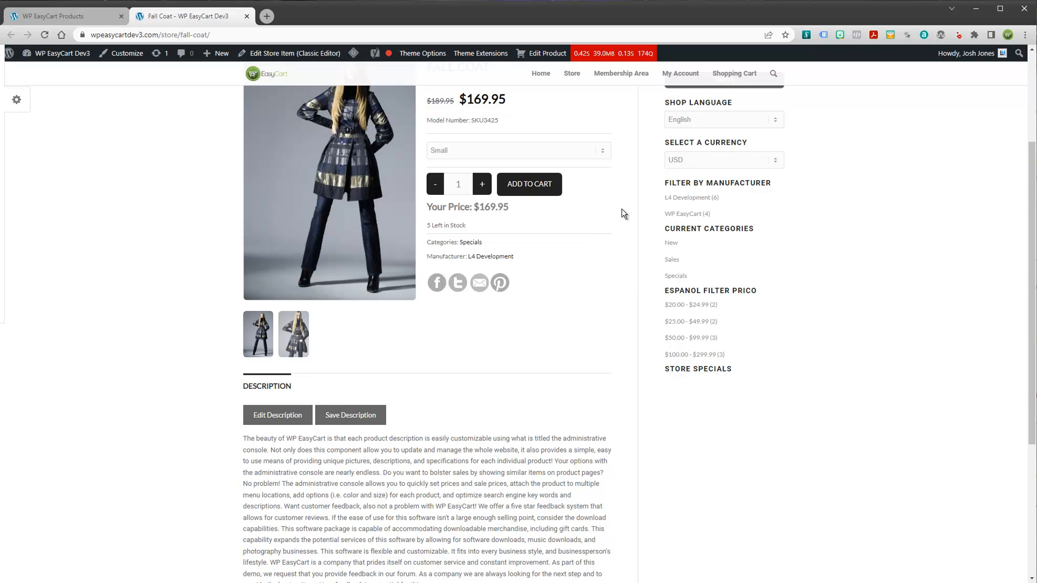
{"action": "left_click", "coordinate": [607, 150]}
{"action": "left_click", "coordinate": [622, 163]}
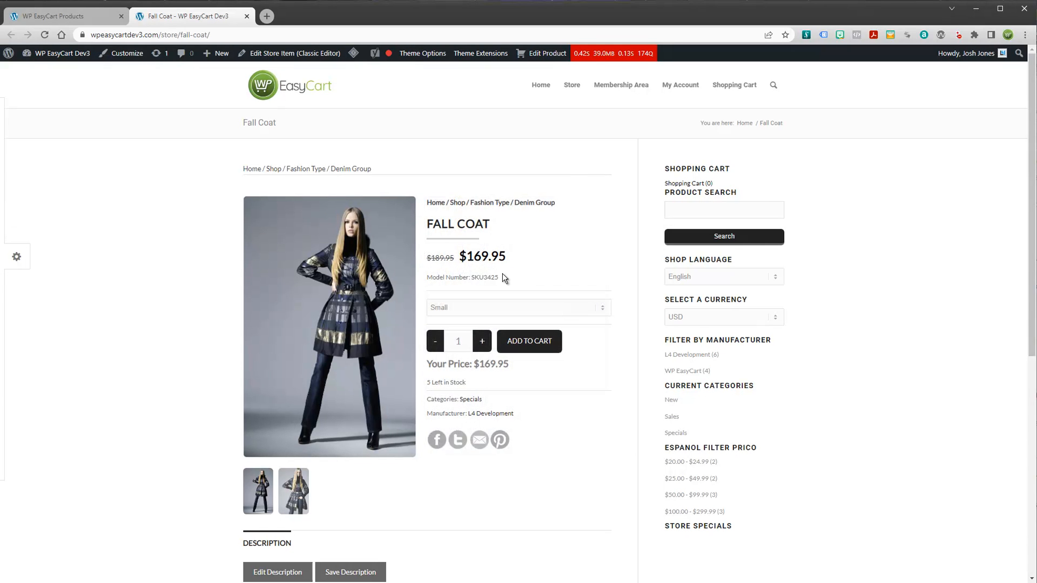
{"action": "left_click", "coordinate": [600, 307]}
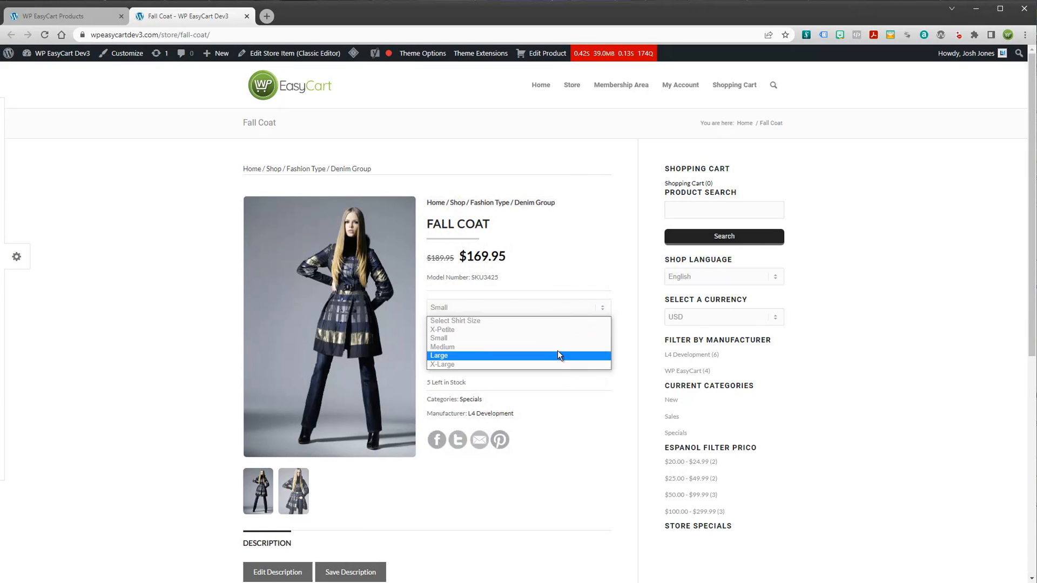
{"action": "left_click", "coordinate": [637, 298]}
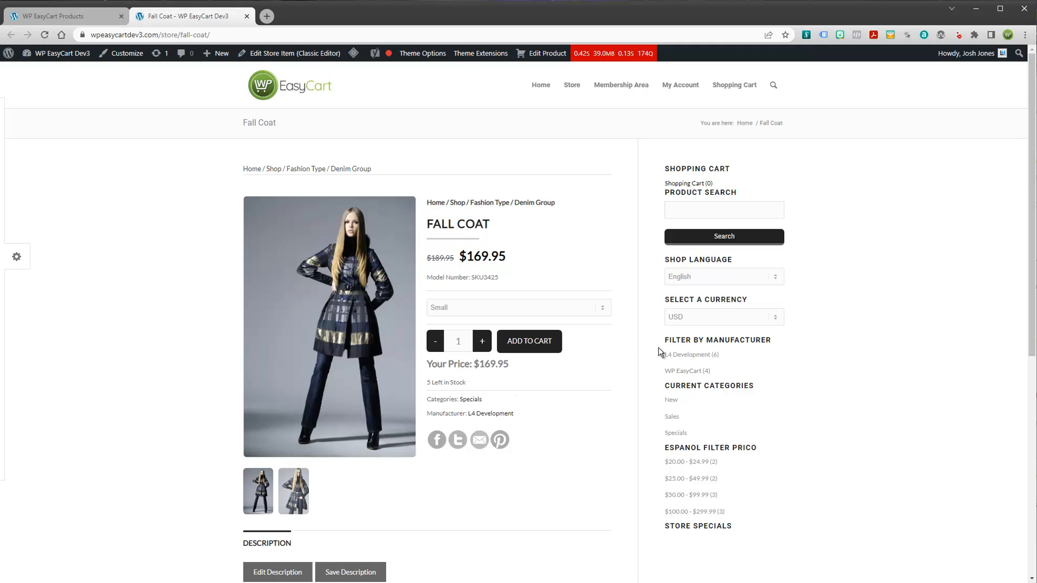
Step: Compare the Fall Coat's basic option set and product variations in the product editor with the size choices on its store page
{"action": "left_click", "coordinate": [91, 16]}
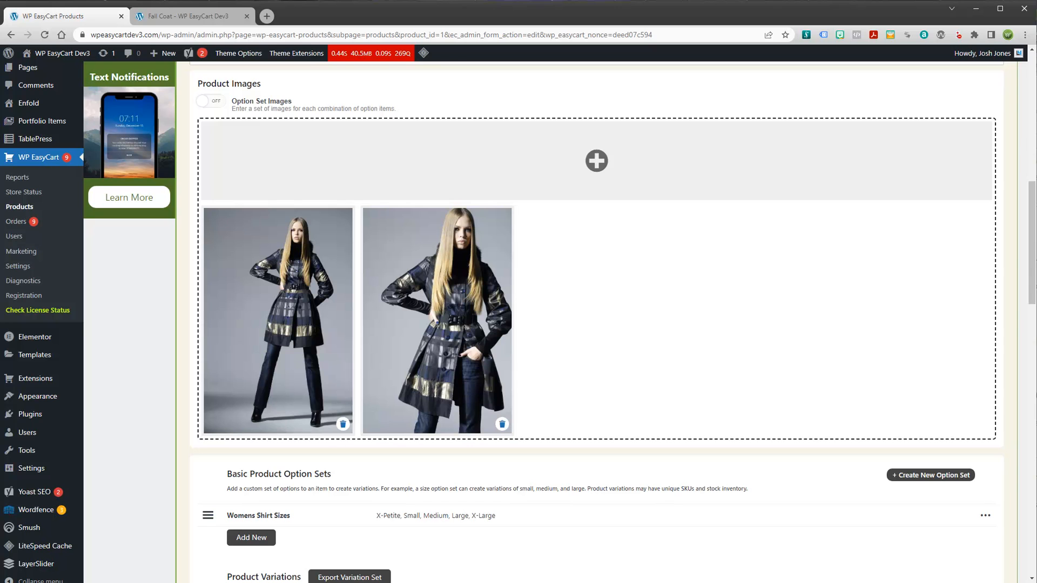
{"action": "mouse_move", "coordinate": [1032, 216]}
{"action": "left_mouse_down"}
{"action": "mouse_move", "coordinate": [1032, 284]}
{"action": "mouse_move", "coordinate": [1032, 109]}
{"action": "mouse_move", "coordinate": [1032, 232]}
{"action": "left_mouse_up"}
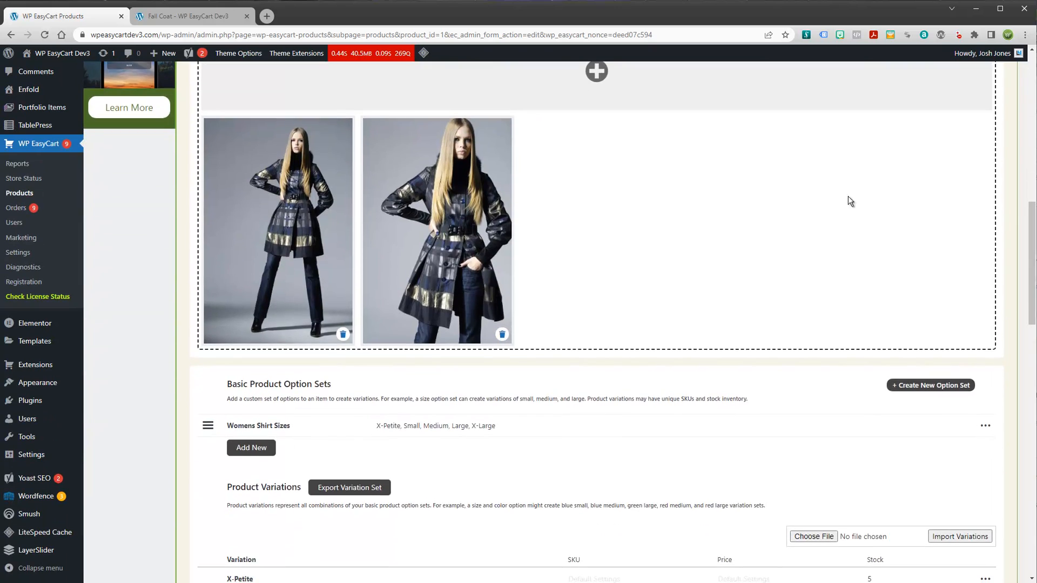
{"action": "left_click", "coordinate": [195, 18]}
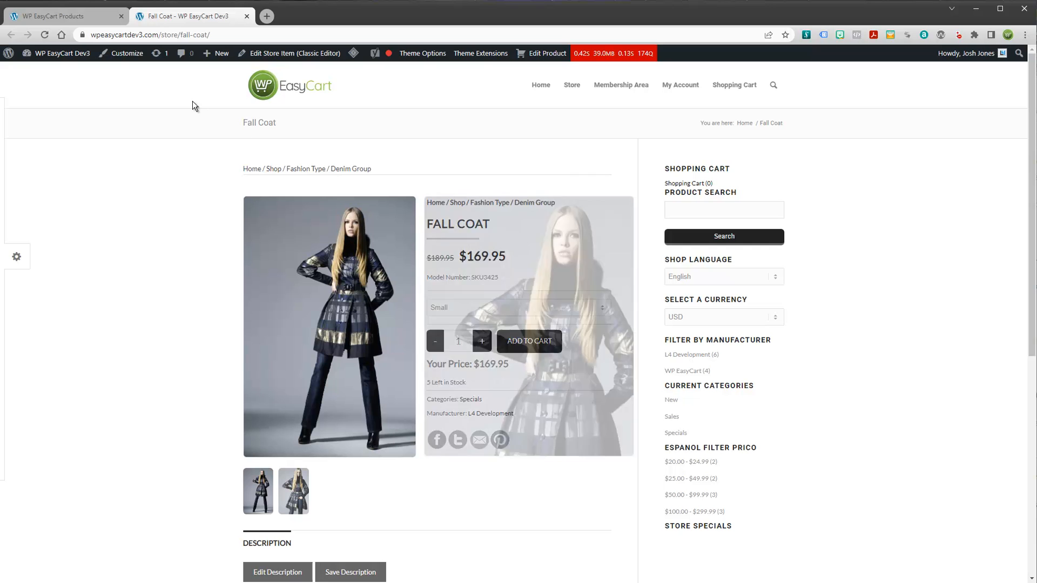
{"action": "left_click", "coordinate": [541, 314]}
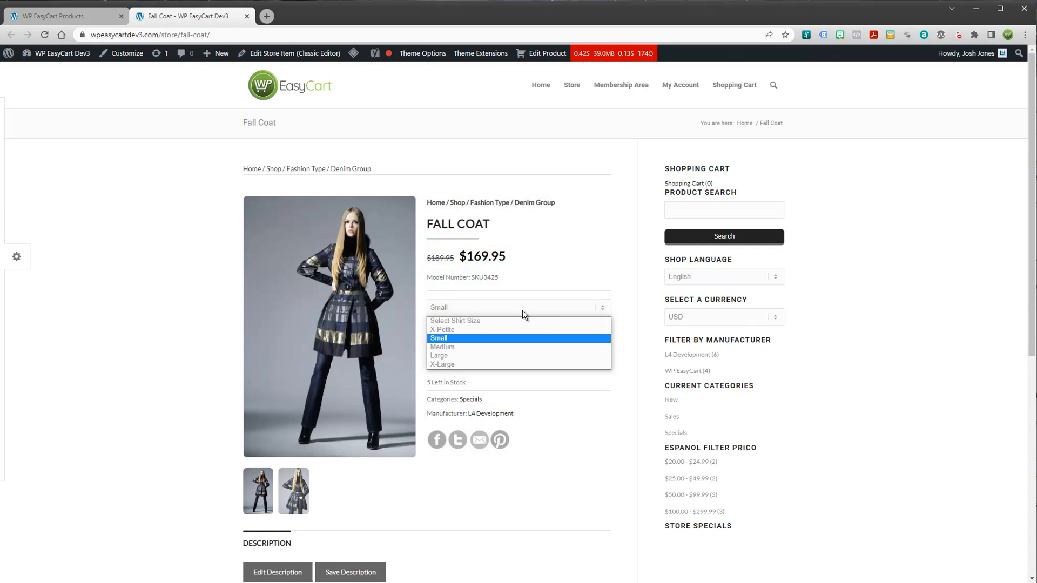
{"action": "left_click", "coordinate": [537, 294]}
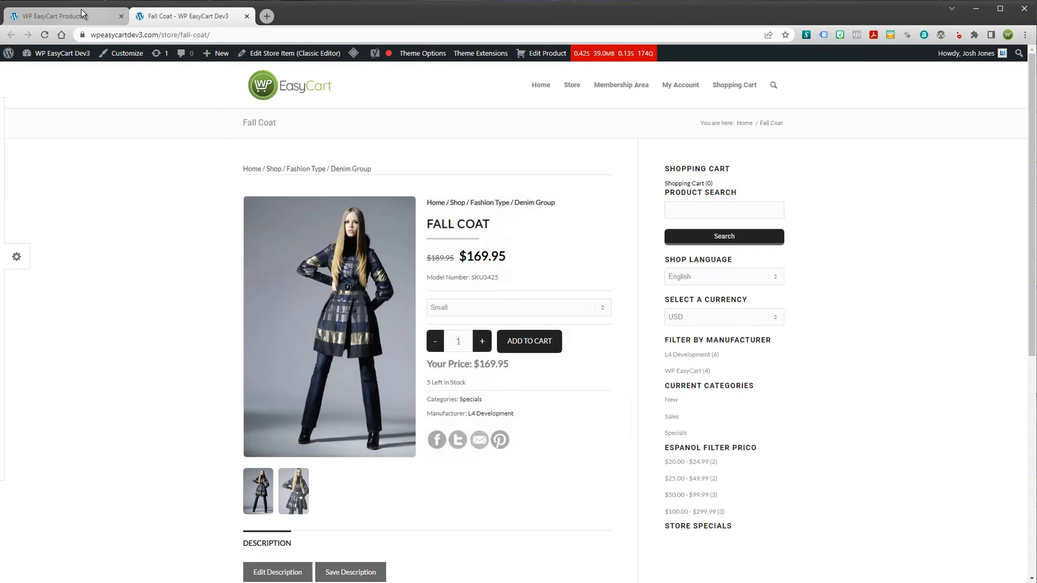
{"action": "left_click", "coordinate": [83, 16]}
{"action": "scroll", "coordinate": [481, 319], "scroll_direction": "down", "scroll_amount": 6}
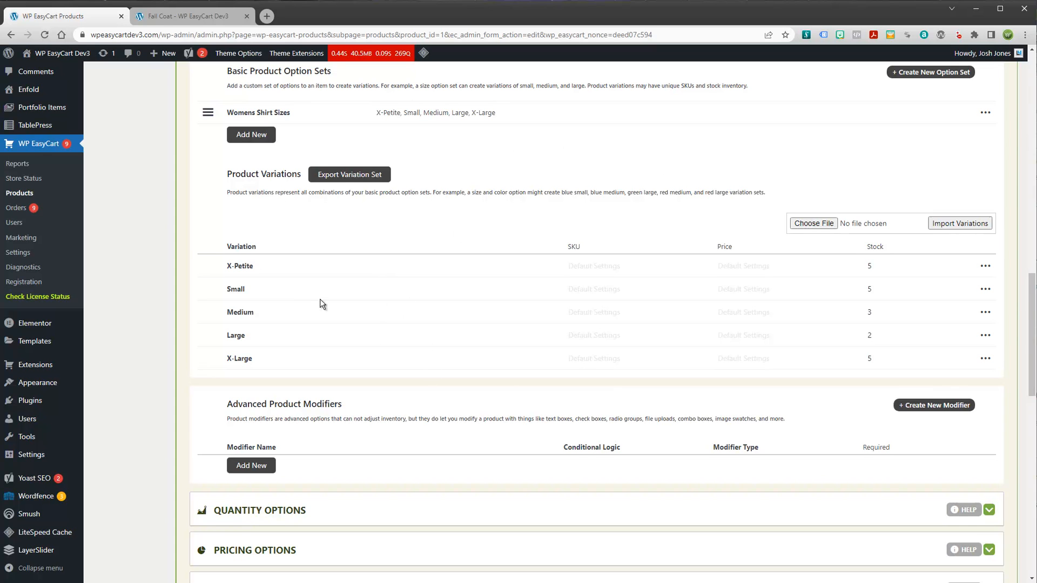
{"action": "left_click_drag", "start_coordinate": [296, 173], "coordinate": [232, 175]}
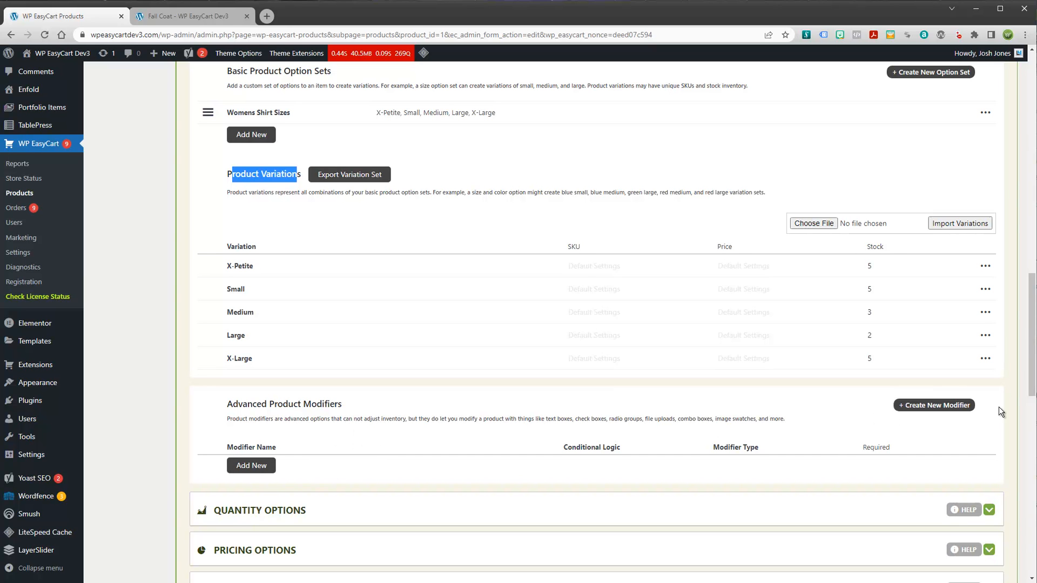
Step: Copy the product's base price of 169.95 into the price of the X-Petite, Small, Medium, Large and X-Large variations
{"action": "left_click_drag", "start_coordinate": [1032, 378], "coordinate": [1033, 196]}
{"action": "double_click", "coordinate": [233, 171]}
{"action": "key", "text": "ctrl+c"}
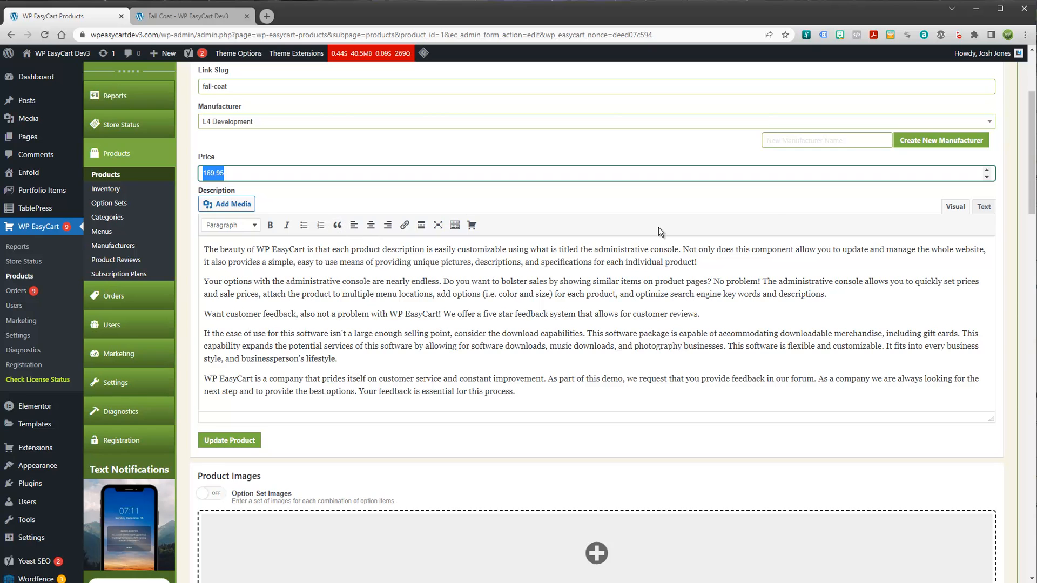
{"action": "left_click_drag", "start_coordinate": [1032, 178], "coordinate": [1034, 367]}
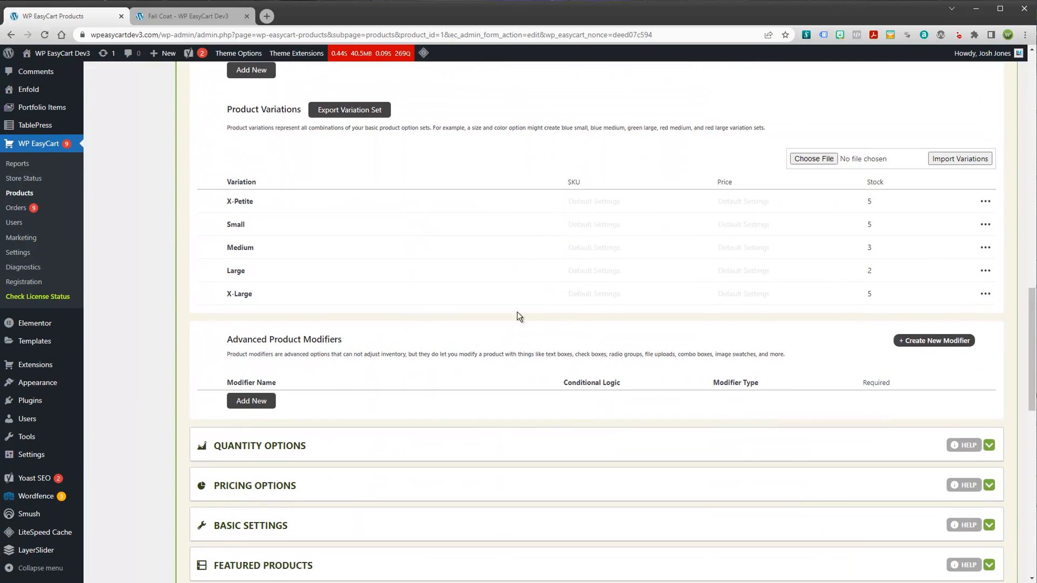
{"action": "left_click", "coordinate": [728, 203]}
{"action": "type", "text": "169.95"}
{"action": "left_click", "coordinate": [734, 227]}
{"action": "key", "text": "ctrl+v"}
{"action": "left_click", "coordinate": [725, 248]}
{"action": "key", "text": "ctrl+v"}
{"action": "left_click", "coordinate": [724, 269]}
{"action": "key", "text": "ctrl+v"}
{"action": "left_click", "coordinate": [732, 295]}
{"action": "key", "text": "ctrl+v"}
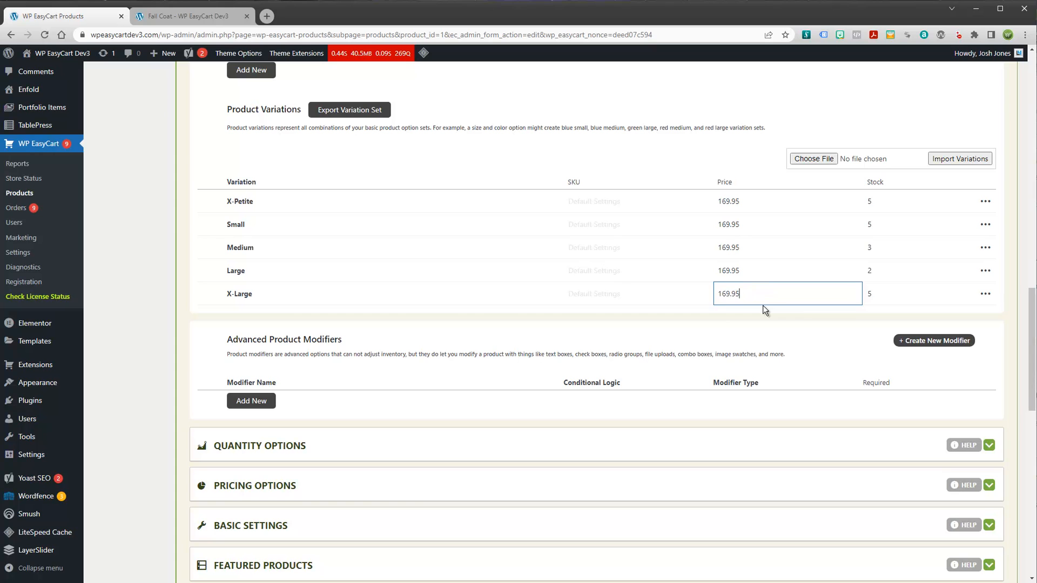
Step: Set the X-Large variation's price to 179.95
{"action": "left_click", "coordinate": [727, 293]}
{"action": "key", "text": "BackSpace"}
{"action": "type", "text": "7"}
{"action": "left_click", "coordinate": [758, 268]}
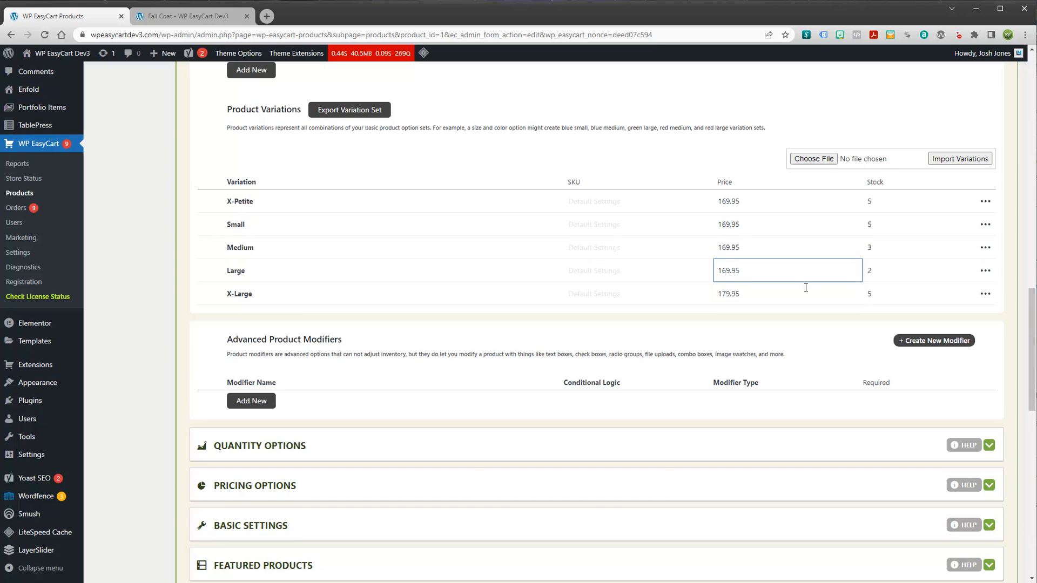
Step: Reload the Fall Coat store page and check the price for the X-Petite, Medium, X-Large and Large sizes
{"action": "left_click", "coordinate": [204, 17]}
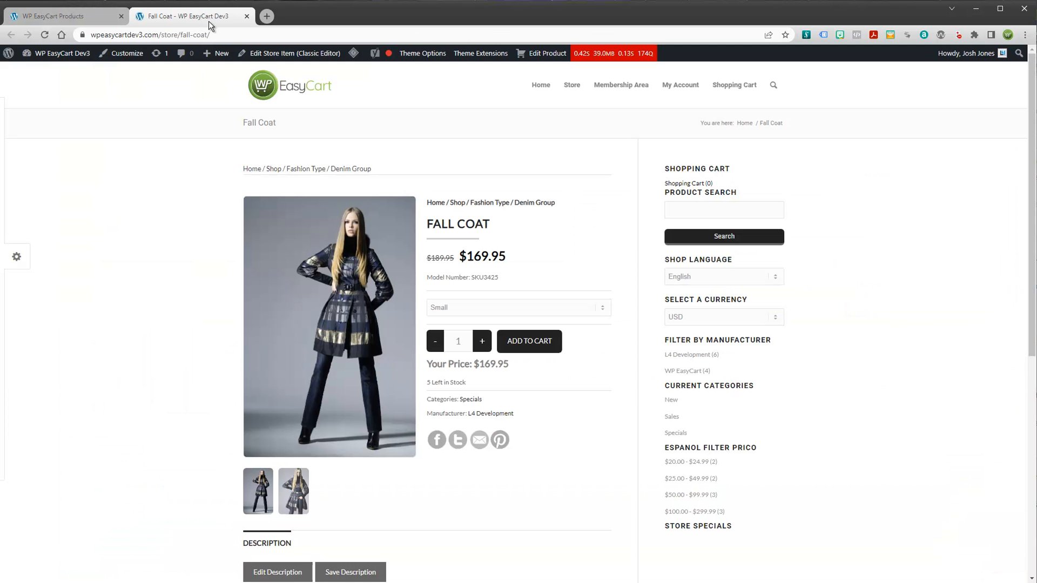
{"action": "left_click", "coordinate": [44, 34]}
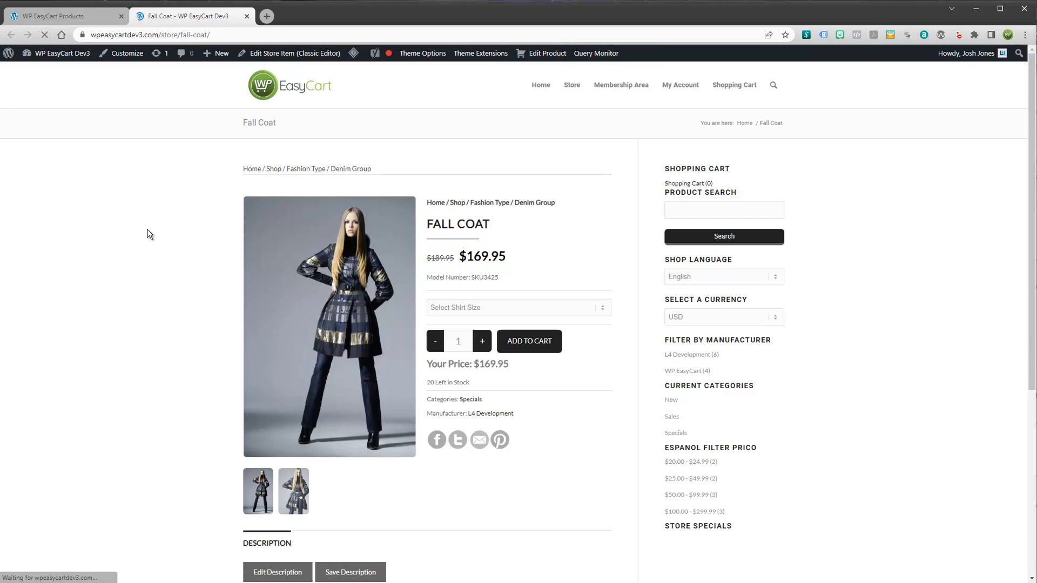
{"action": "left_click", "coordinate": [473, 308]}
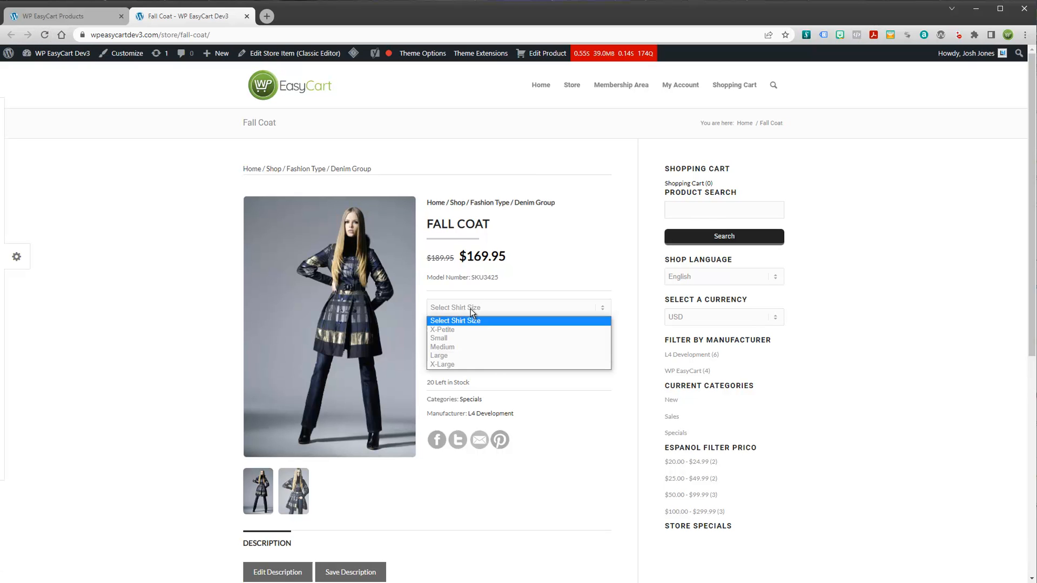
{"action": "left_click", "coordinate": [469, 331]}
{"action": "left_click", "coordinate": [465, 308]}
{"action": "left_click", "coordinate": [465, 347]}
{"action": "left_click", "coordinate": [464, 312]}
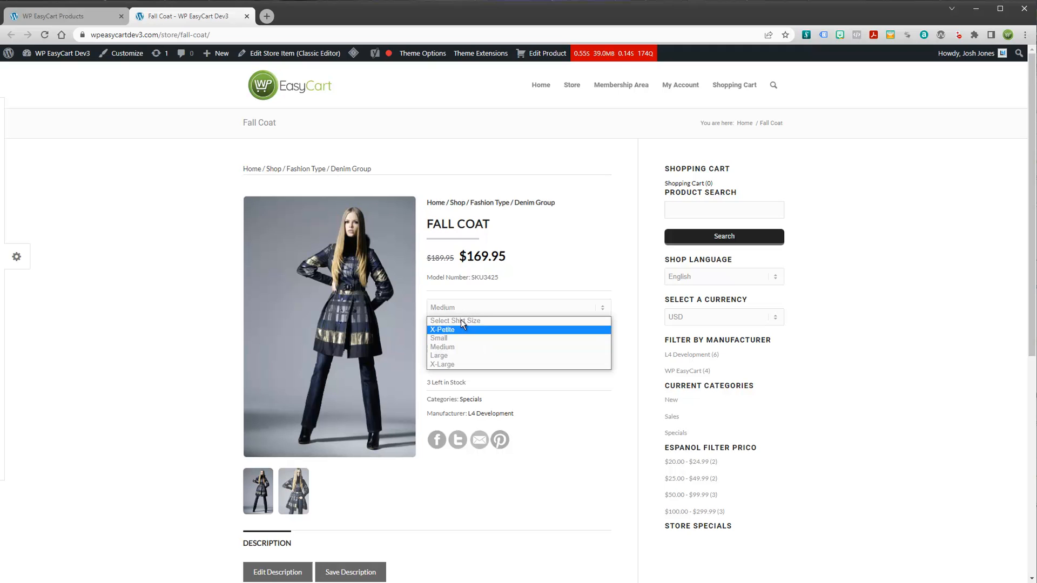
{"action": "left_click", "coordinate": [463, 364]}
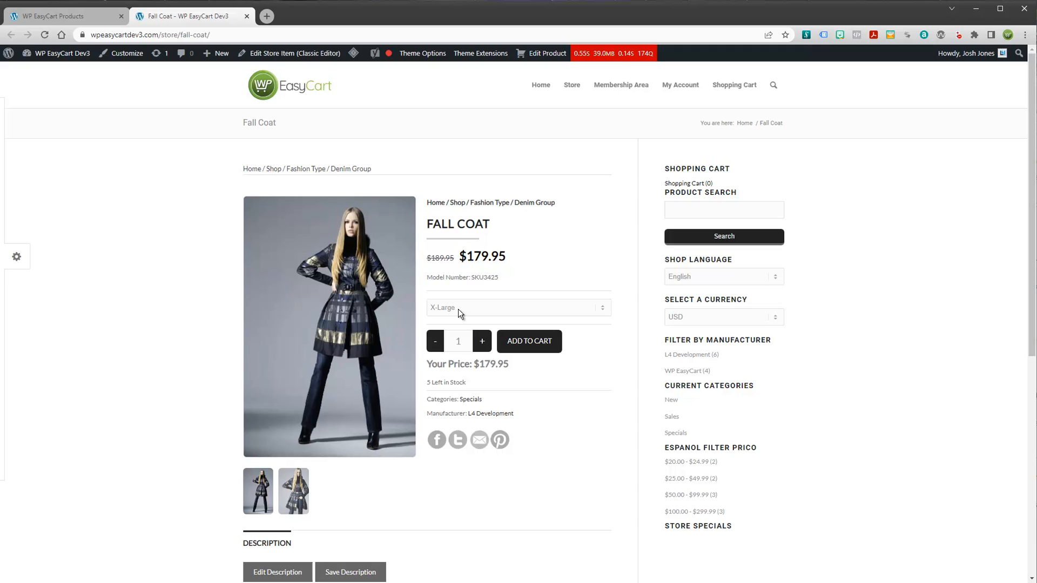
{"action": "left_click", "coordinate": [458, 309]}
{"action": "left_click", "coordinate": [452, 355]}
{"action": "left_click", "coordinate": [465, 312]}
{"action": "left_click", "coordinate": [460, 348]}
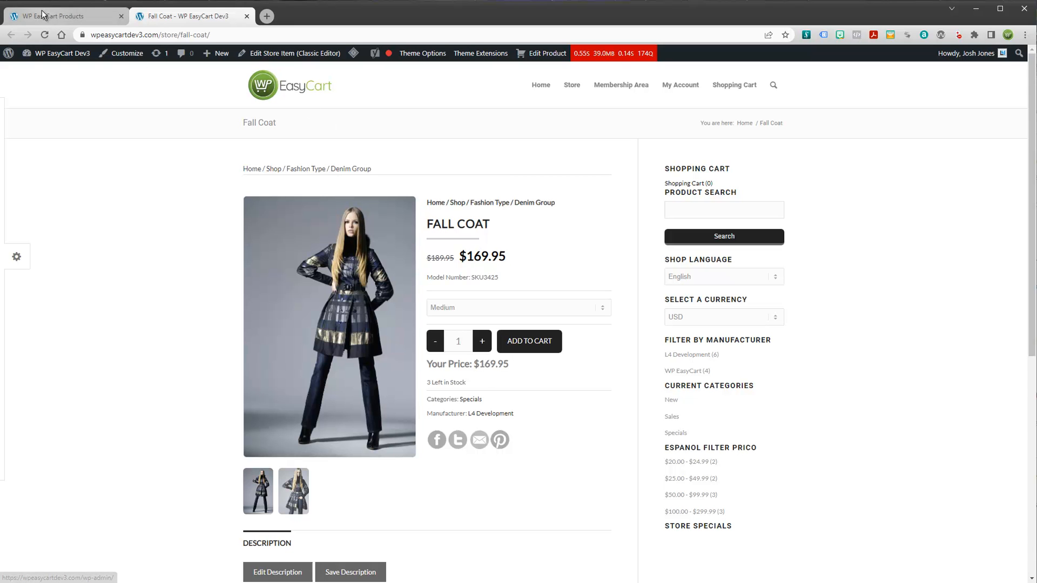
Step: Review the option set, variations and advanced modifiers sections in the product editor against the Fall Coat store page
{"action": "left_click", "coordinate": [74, 22]}
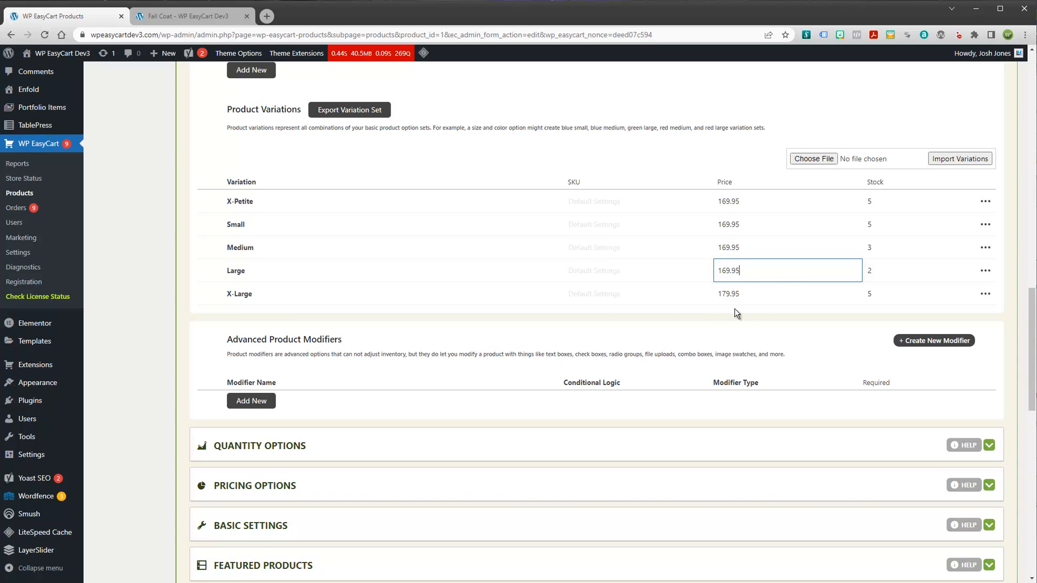
{"action": "scroll", "coordinate": [668, 175], "scroll_direction": "up", "scroll_amount": 2}
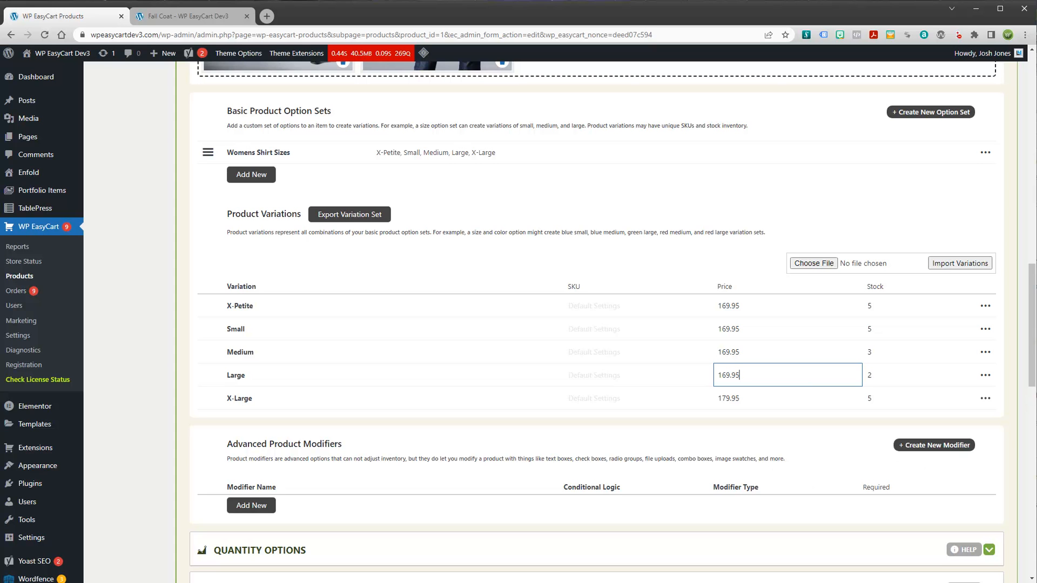
{"action": "scroll", "coordinate": [783, 303], "scroll_direction": "down", "scroll_amount": 3}
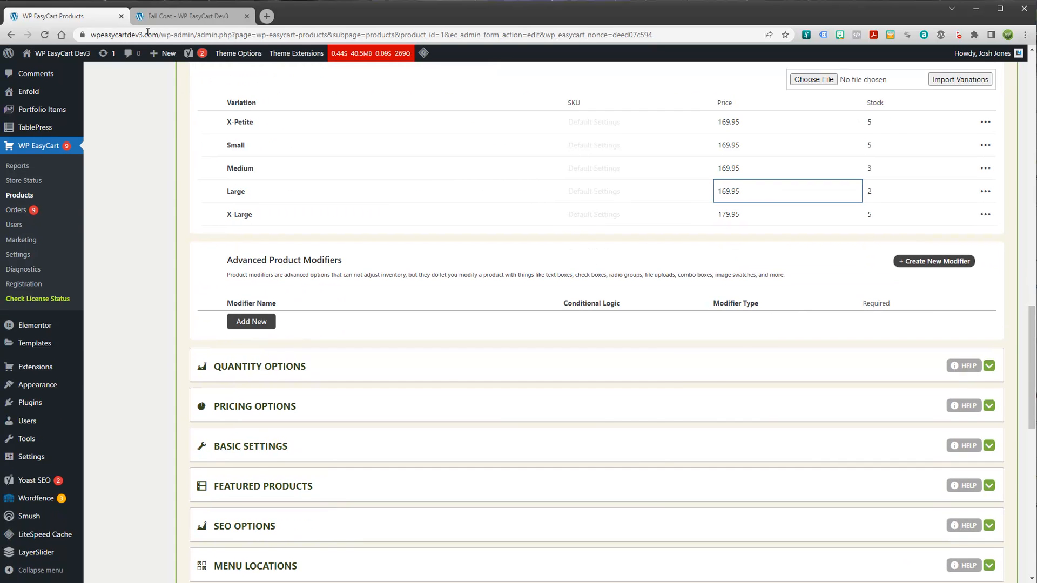
{"action": "left_click", "coordinate": [186, 16]}
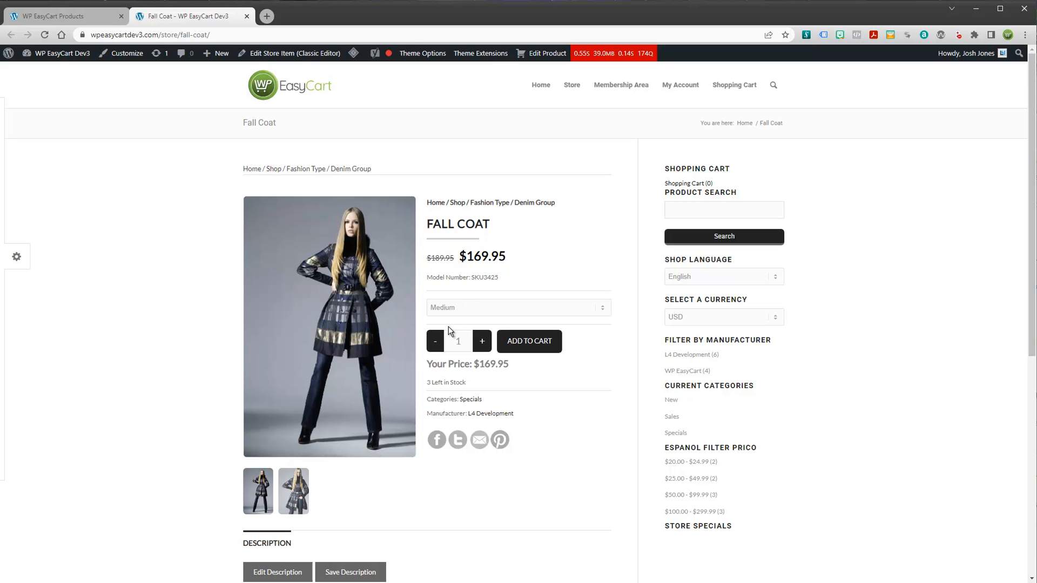
{"action": "left_click", "coordinate": [70, 16]}
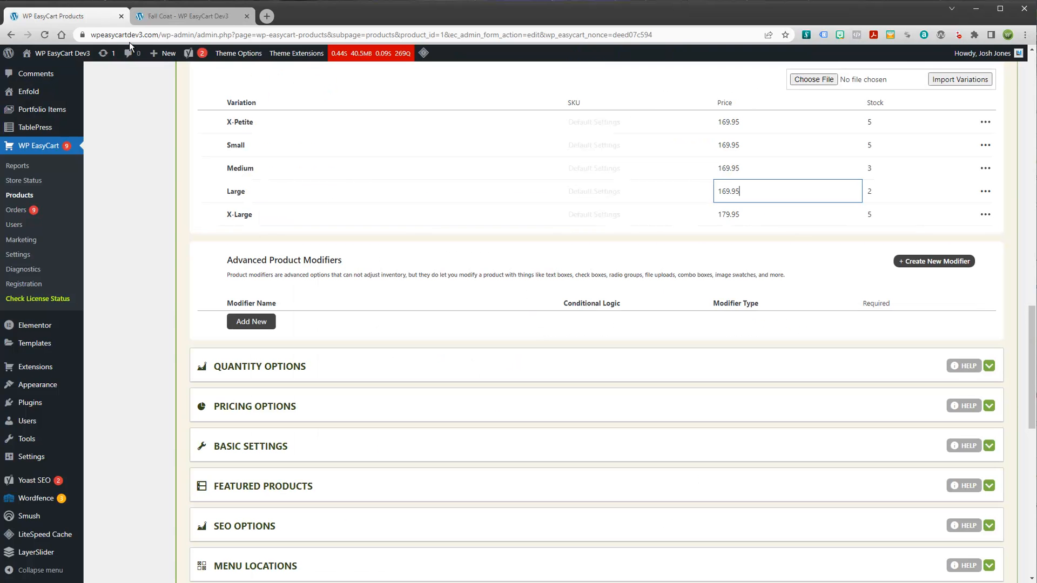
Step: Create a Combo / Select Box advanced modifier named "embroidery" with the label "Do you want custom embroidery?"
{"action": "left_click", "coordinate": [930, 263]}
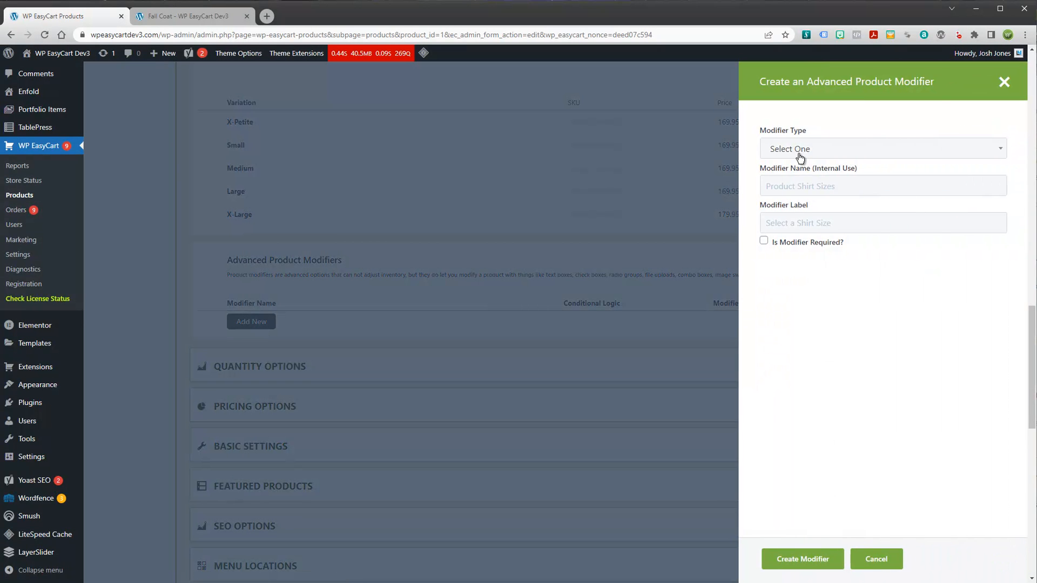
{"action": "left_click", "coordinate": [799, 155]}
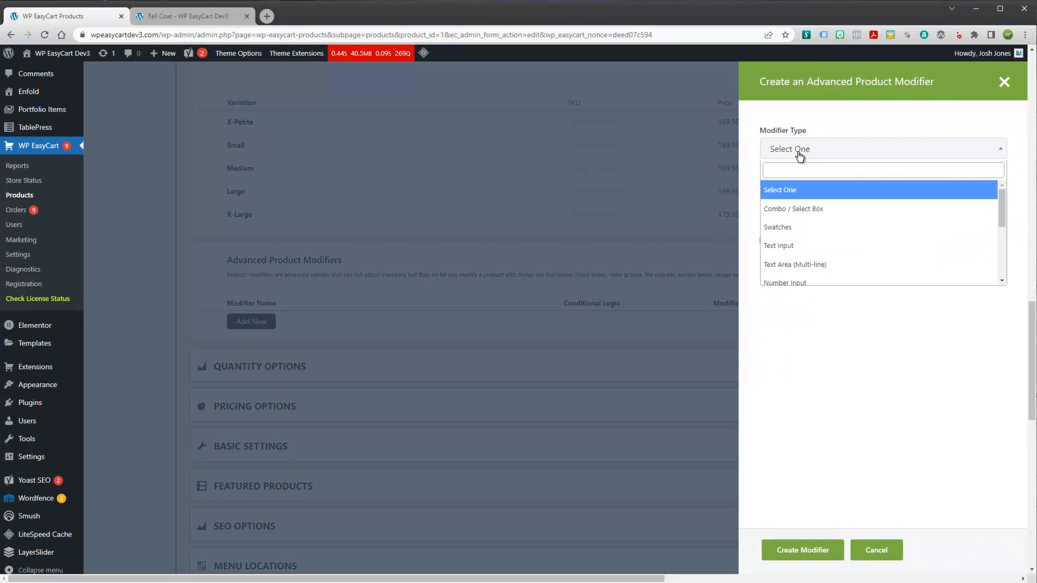
{"action": "left_click", "coordinate": [794, 211]}
{"action": "left_click", "coordinate": [796, 187]}
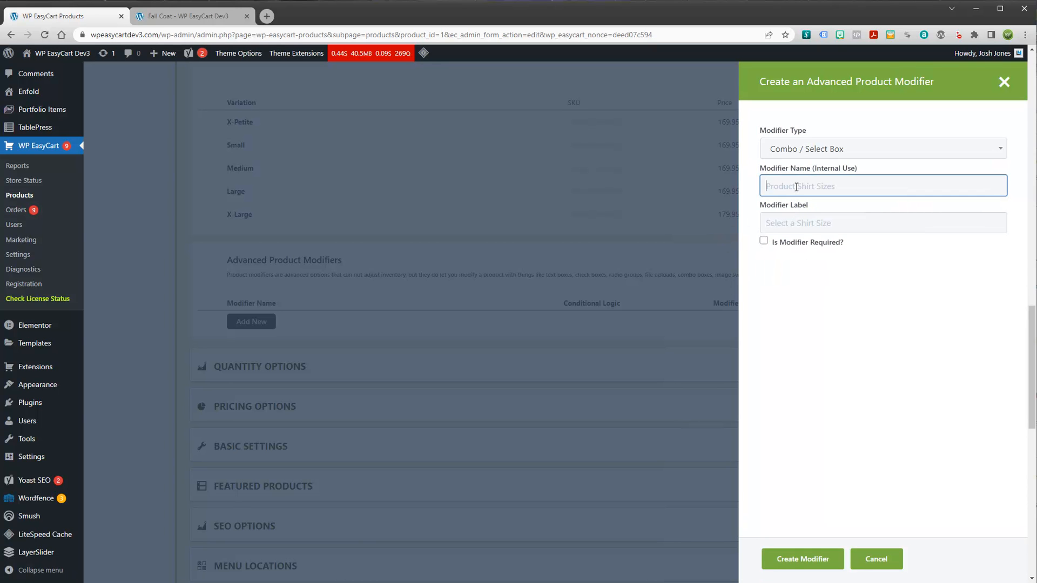
{"action": "type", "text": "embroidery"}
{"action": "key", "text": "Tab"}
{"action": "type", "text": "Do you want custom"}
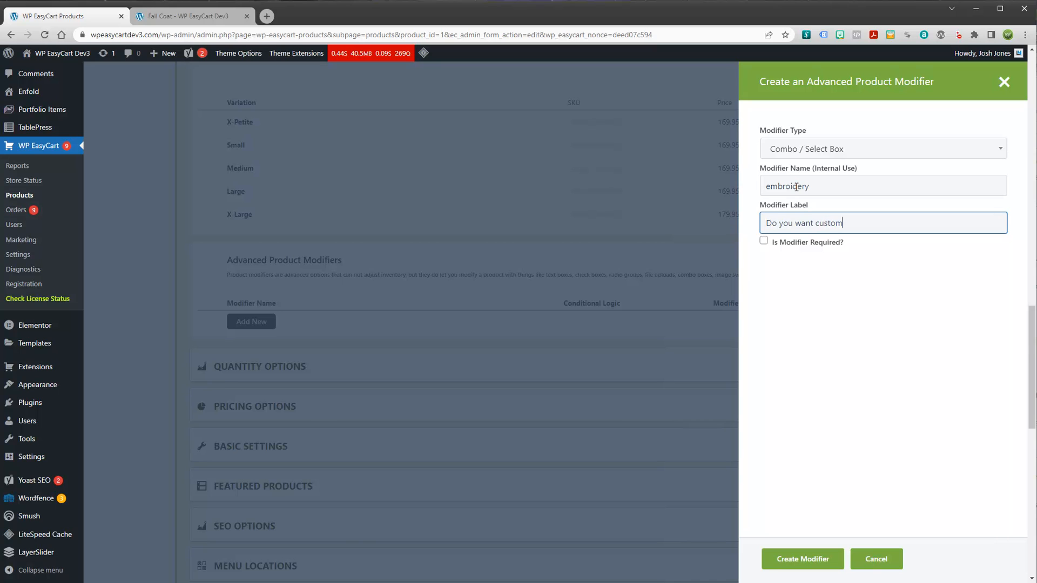
{"action": "type", "text": " embroidery?"}
{"action": "left_click", "coordinate": [823, 559]}
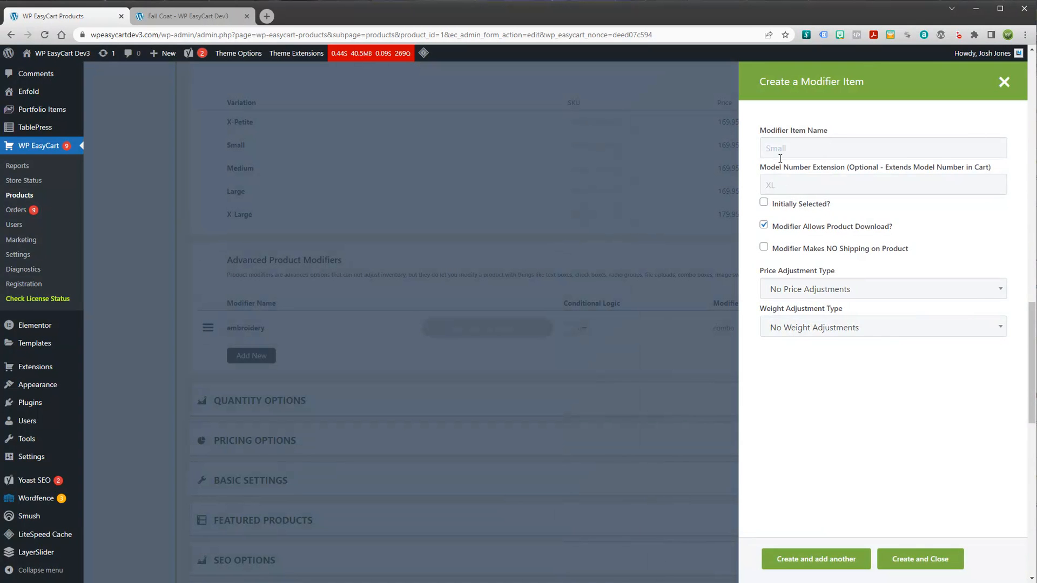
Step: Add the modifier item "No, I do not need embroidery" with no price adjustments and continue to another item
{"action": "left_click", "coordinate": [780, 147]}
{"action": "type", "text": "No"}
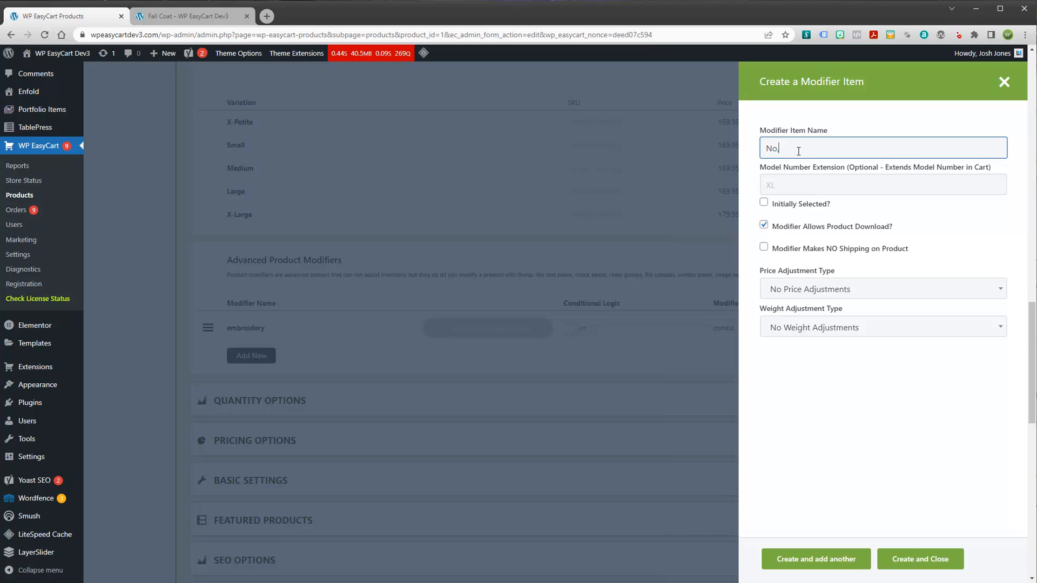
{"action": "type", "text": ", I do not need embroidery"}
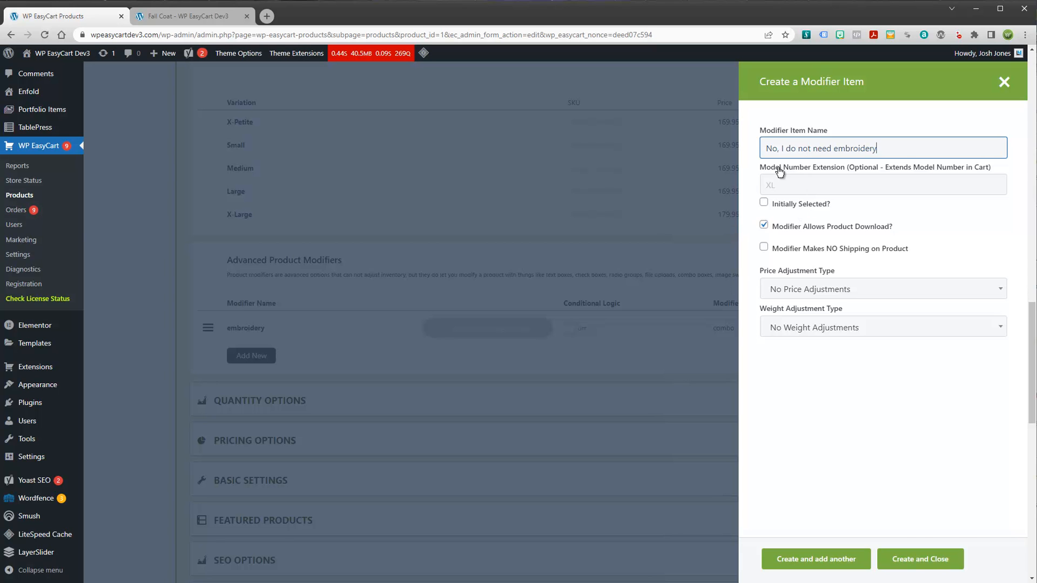
{"action": "left_click", "coordinate": [796, 294]}
{"action": "left_click", "coordinate": [802, 294]}
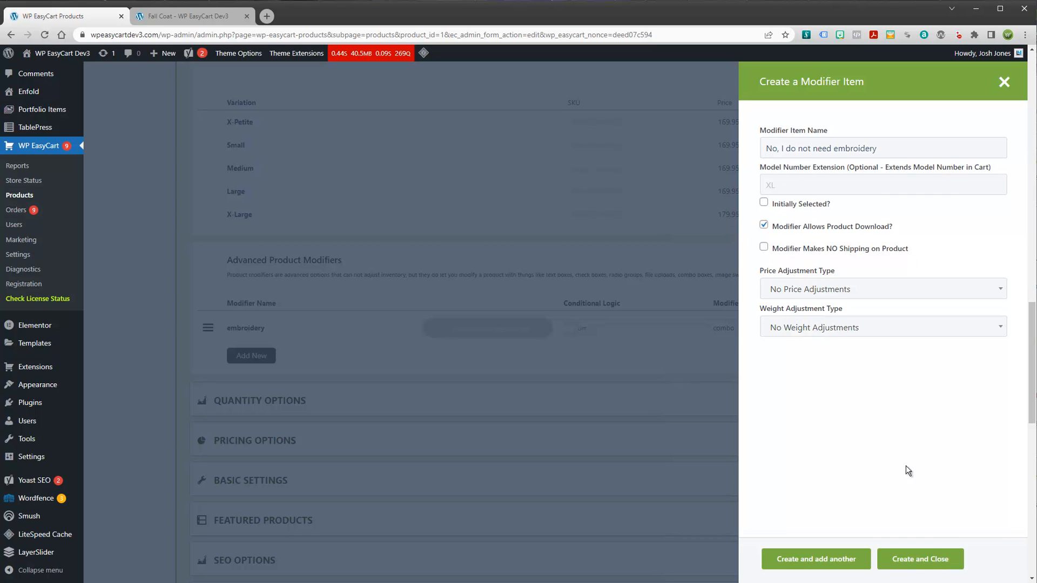
{"action": "left_click", "coordinate": [808, 564]}
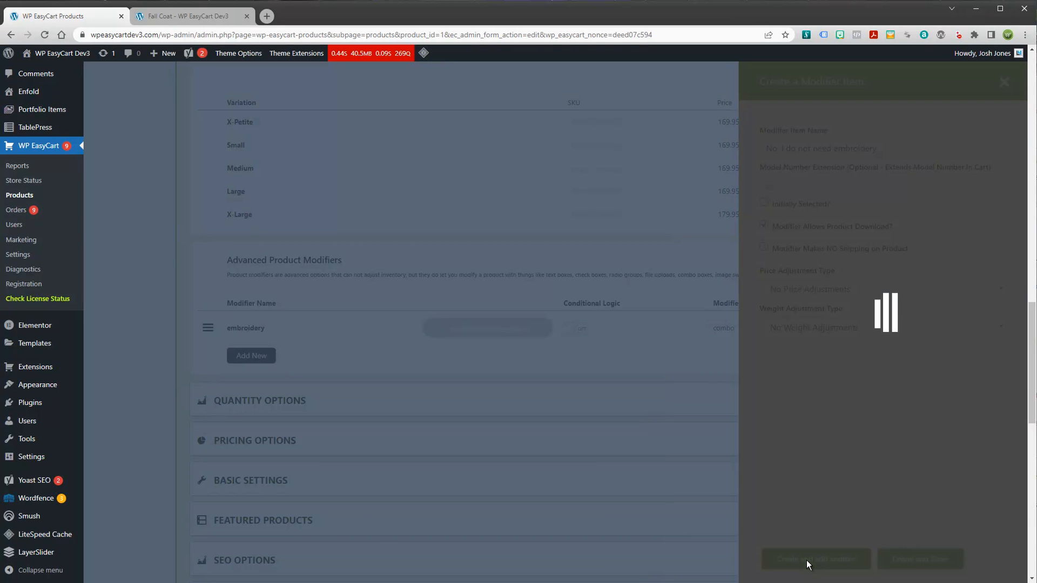
Step: Add the modifier item "Yes, I need custom embroidery" with a Basic Price Adjustment of 15.00 and finish creating items
{"action": "left_click", "coordinate": [791, 151]}
{"action": "type", "text": "Yes, I need custom embroidery"}
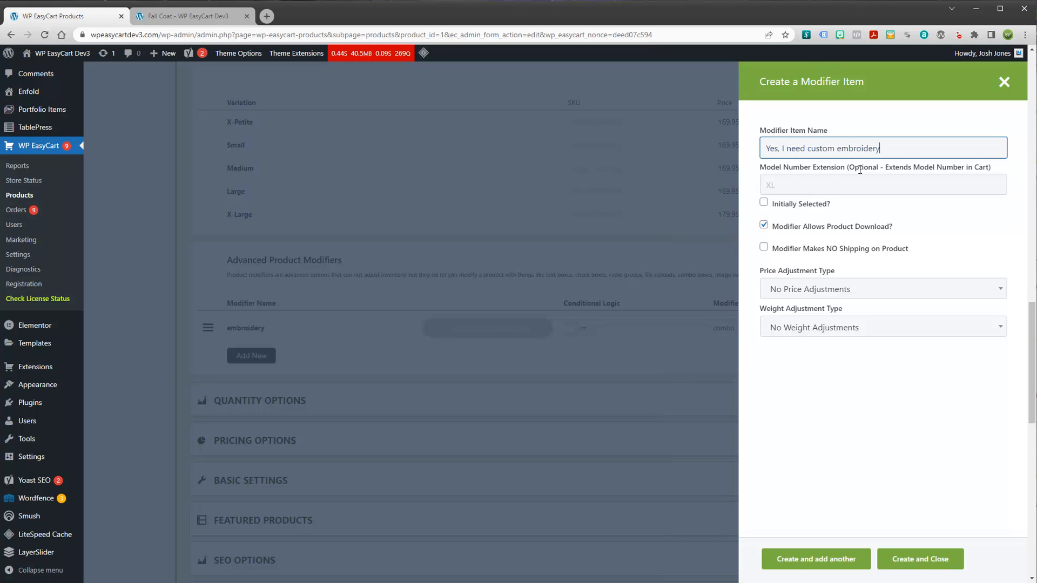
{"action": "left_click", "coordinate": [790, 289]}
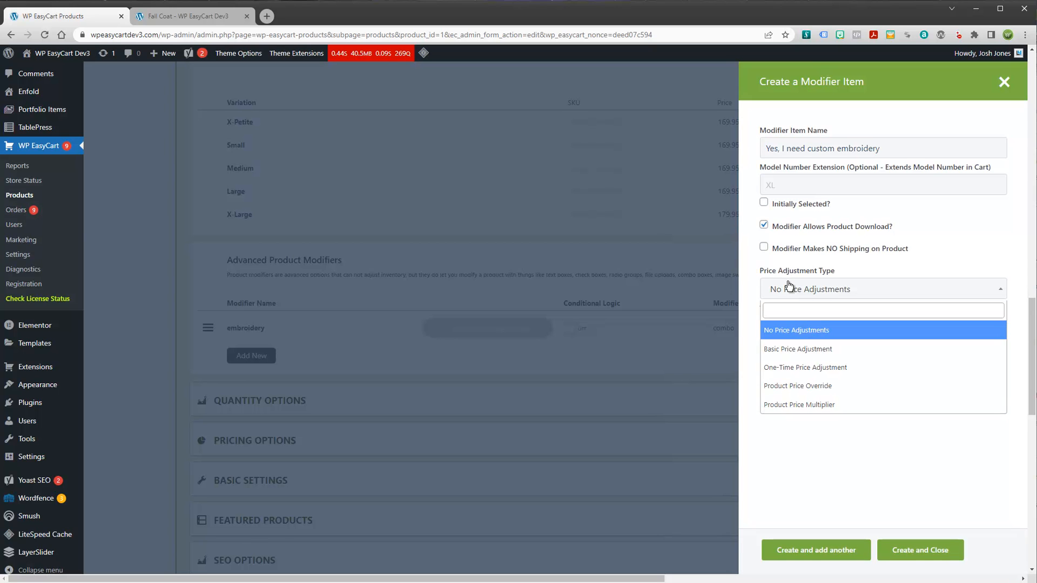
{"action": "left_click", "coordinate": [789, 350]}
{"action": "left_click", "coordinate": [793, 324]}
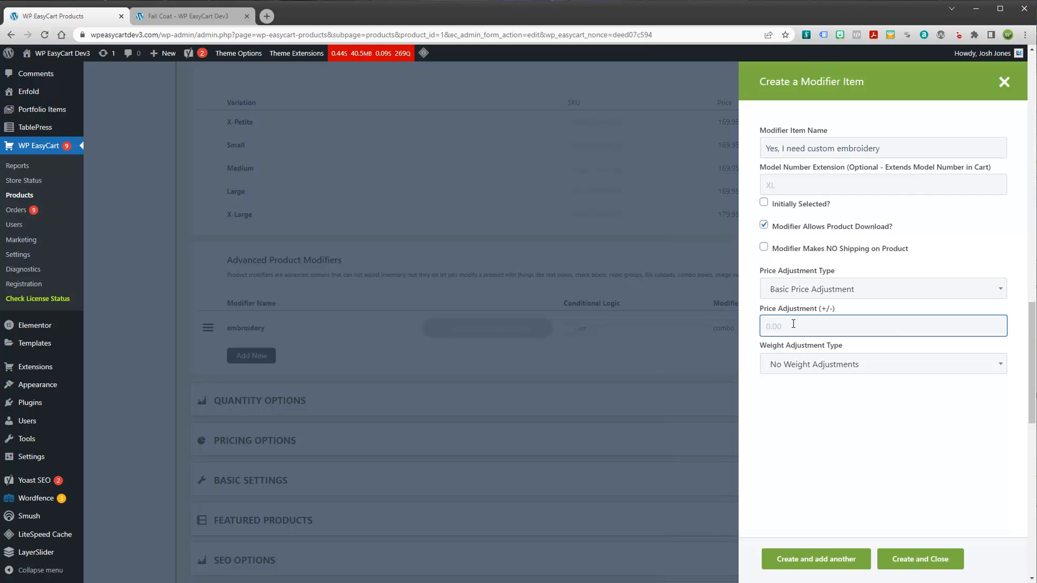
{"action": "type", "text": "15."}
{"action": "left_click", "coordinate": [920, 560]}
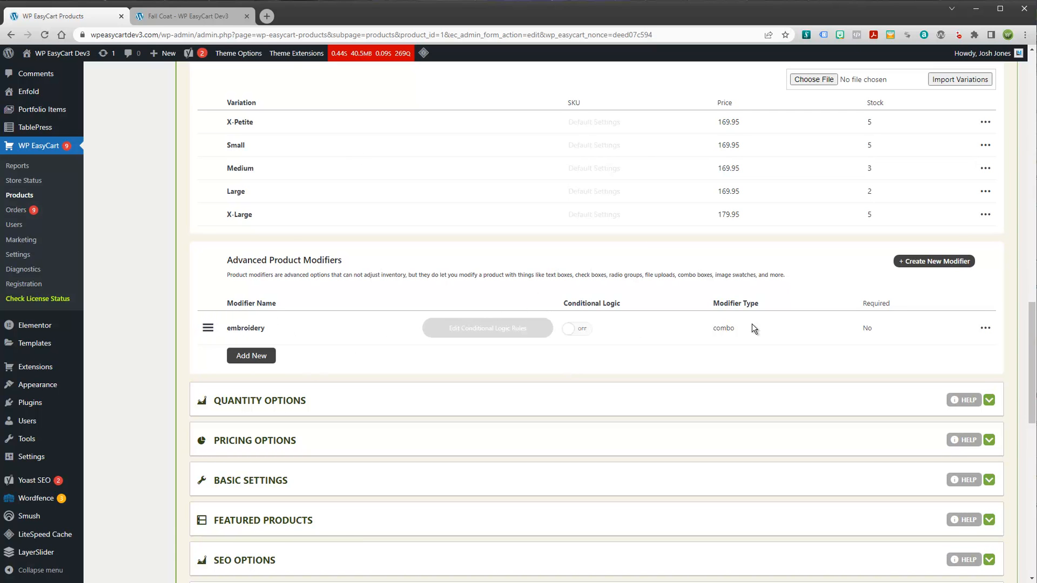
Step: Reload the Fall Coat store page and check the price for the Large, Medium and X-Large sizes
{"action": "right_click", "coordinate": [269, 49]}
{"action": "left_click", "coordinate": [186, 16]}
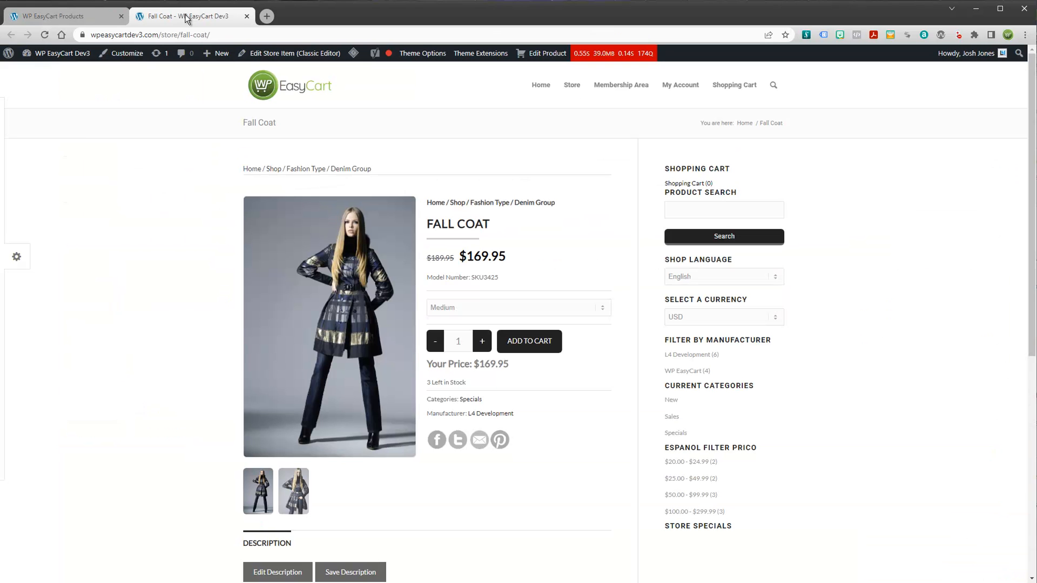
{"action": "left_click", "coordinate": [44, 34]}
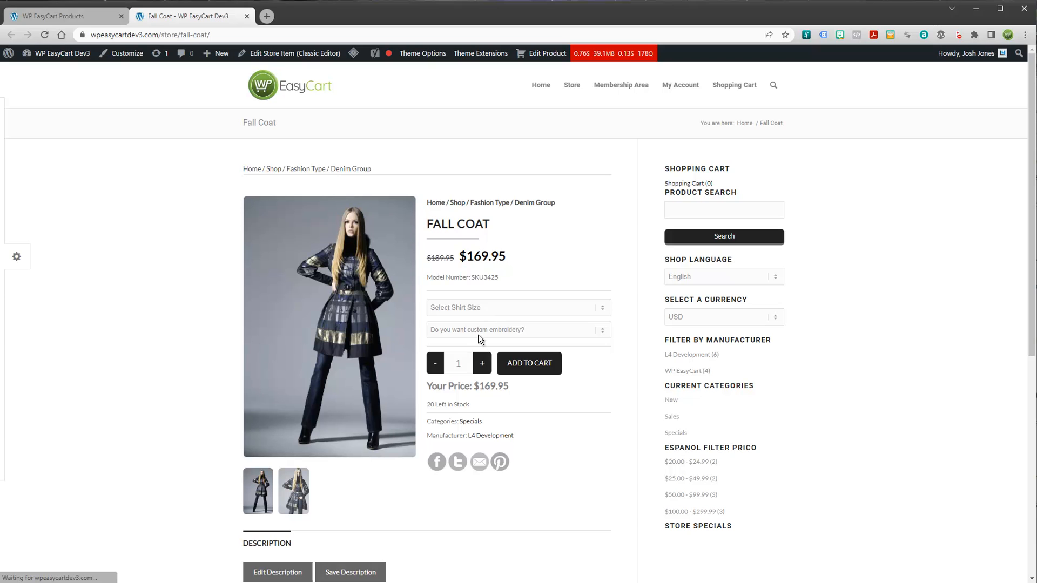
{"action": "left_click", "coordinate": [468, 310]}
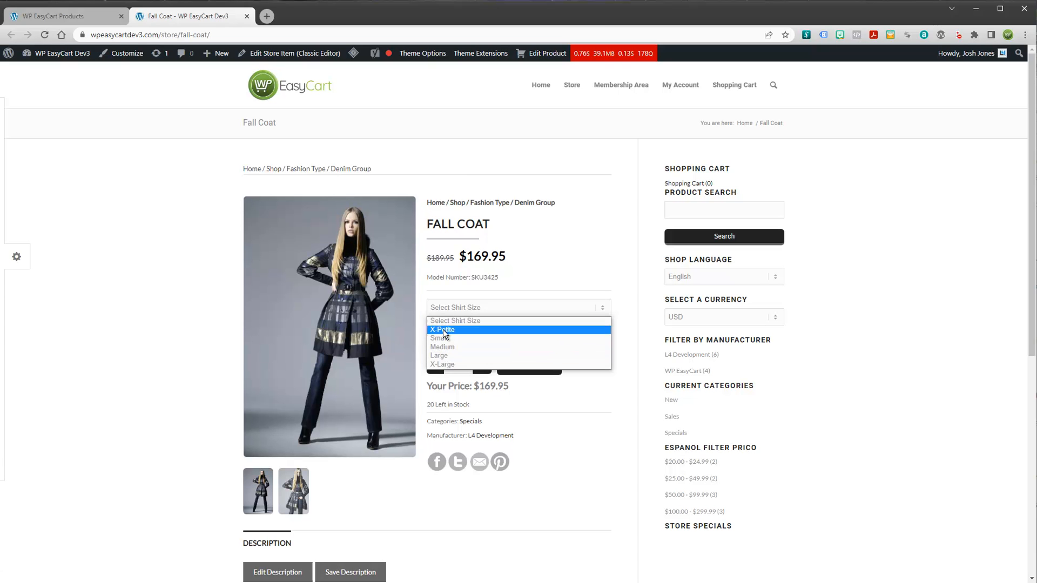
{"action": "left_click", "coordinate": [444, 356]}
{"action": "left_click", "coordinate": [452, 308]}
{"action": "left_click", "coordinate": [451, 346]}
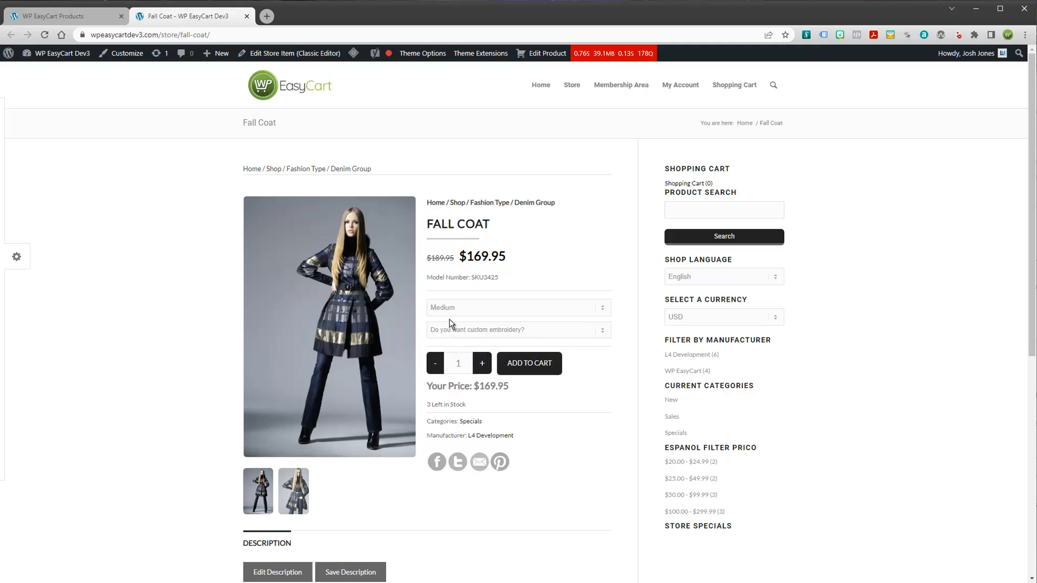
{"action": "left_click", "coordinate": [450, 308]}
{"action": "left_click", "coordinate": [454, 362]}
Step: Compare the Fall Coat price with and without custom embroidery for the X-Large and Medium sizes
{"action": "left_click", "coordinate": [459, 332]}
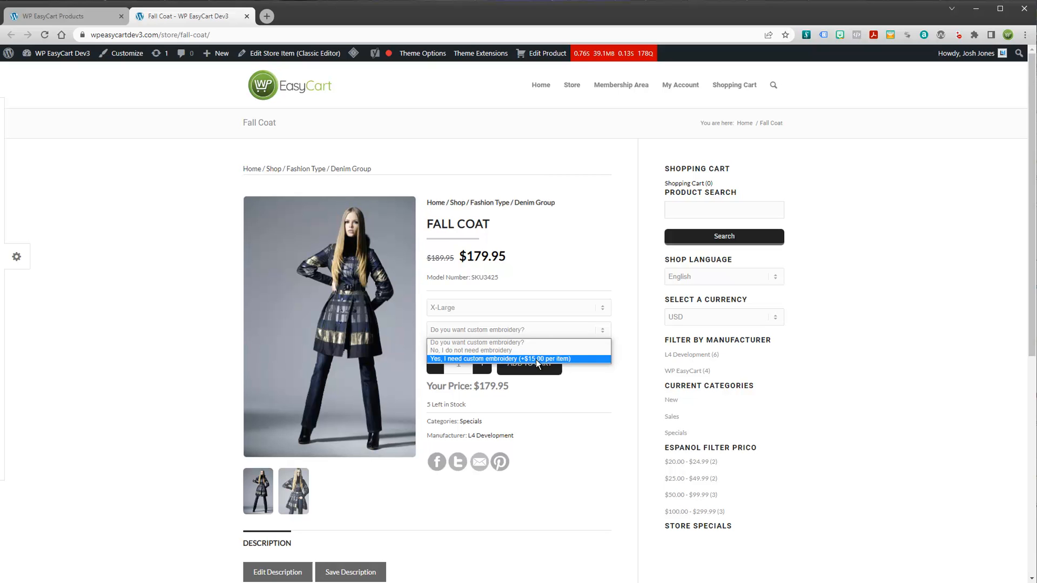
{"action": "left_click", "coordinate": [489, 350]}
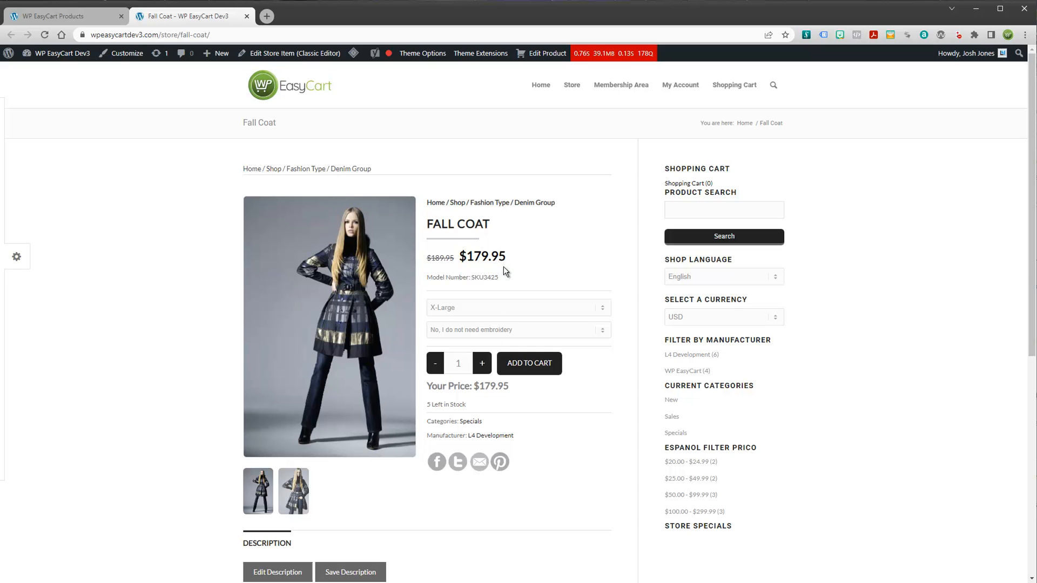
{"action": "left_click", "coordinate": [495, 329]}
{"action": "left_click", "coordinate": [523, 359]}
{"action": "left_click", "coordinate": [484, 308]}
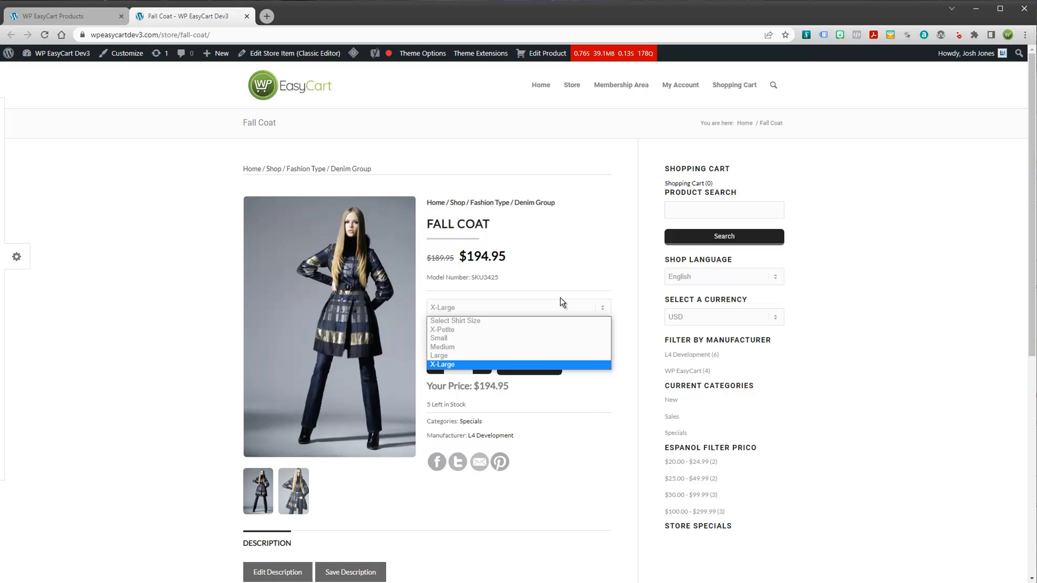
{"action": "left_click", "coordinate": [458, 347]}
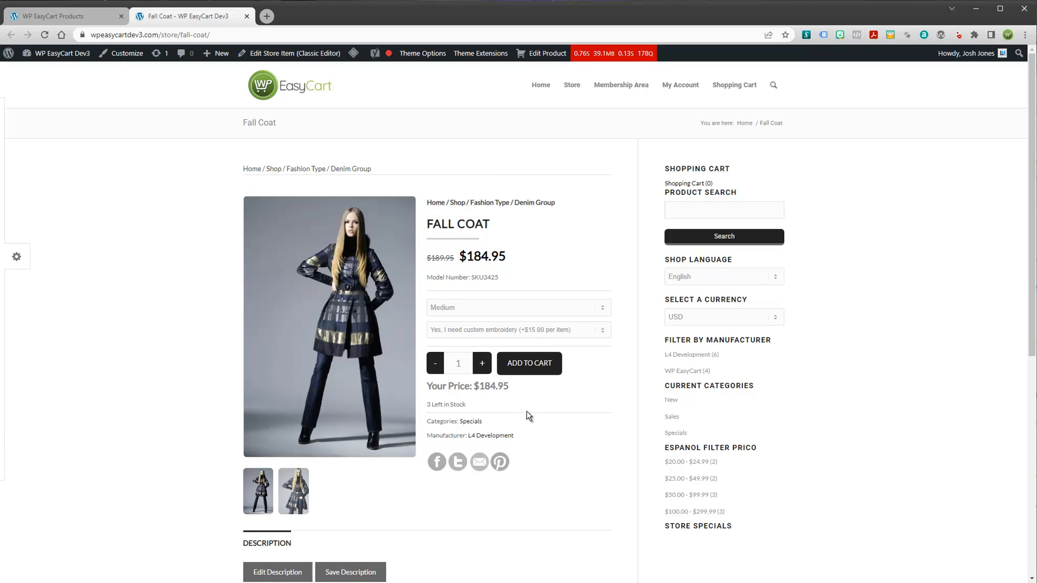
{"action": "left_click", "coordinate": [498, 332]}
{"action": "left_click", "coordinate": [486, 350]}
Step: Open the embroidery modifier for editing from the product editor and review its available option types, keeping Advanced Combo Box
{"action": "left_click", "coordinate": [54, 16]}
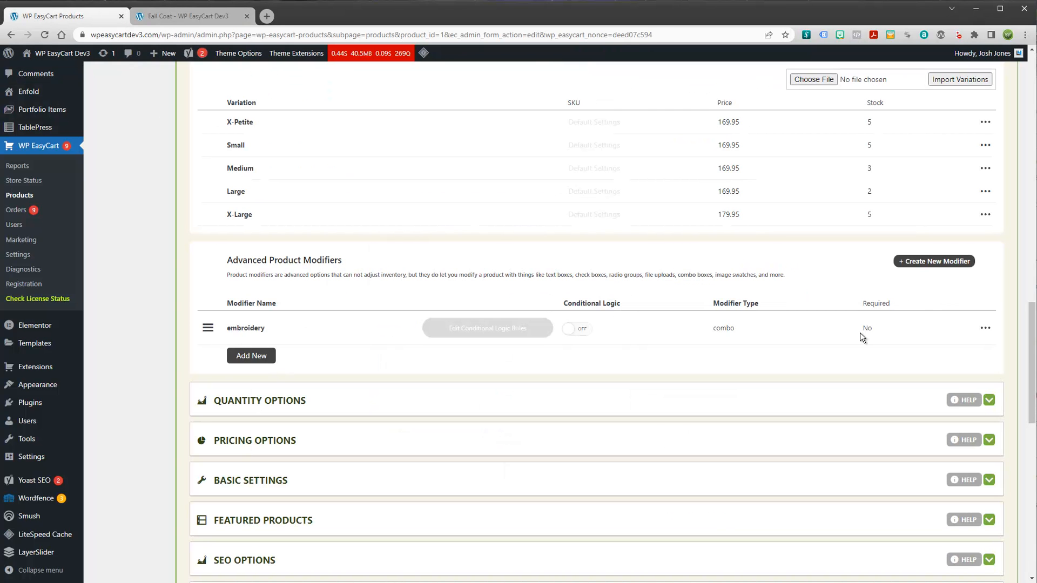
{"action": "left_click", "coordinate": [984, 329]}
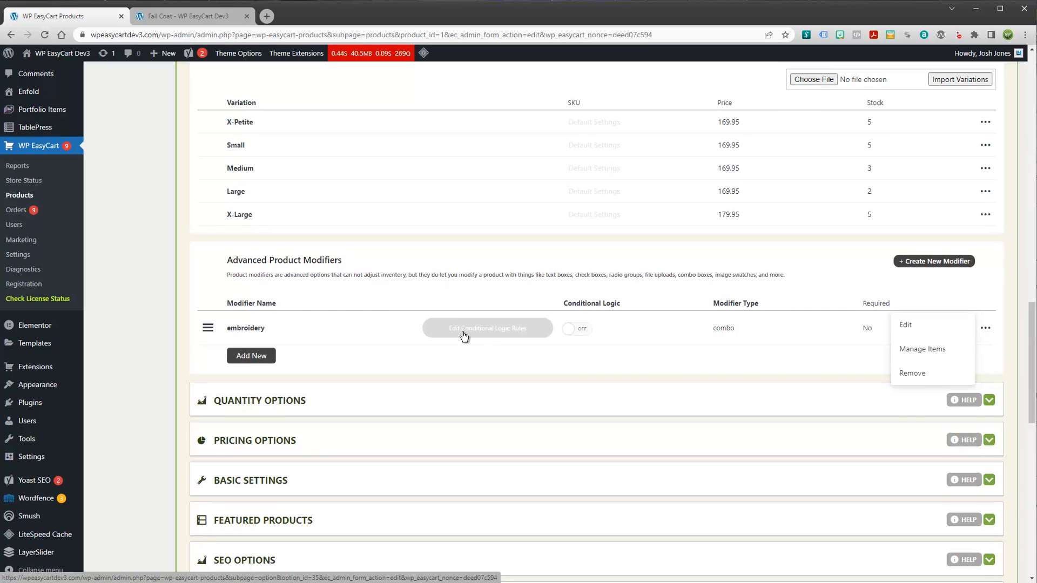
{"action": "scroll", "coordinate": [462, 324], "scroll_direction": "up", "scroll_amount": 15}
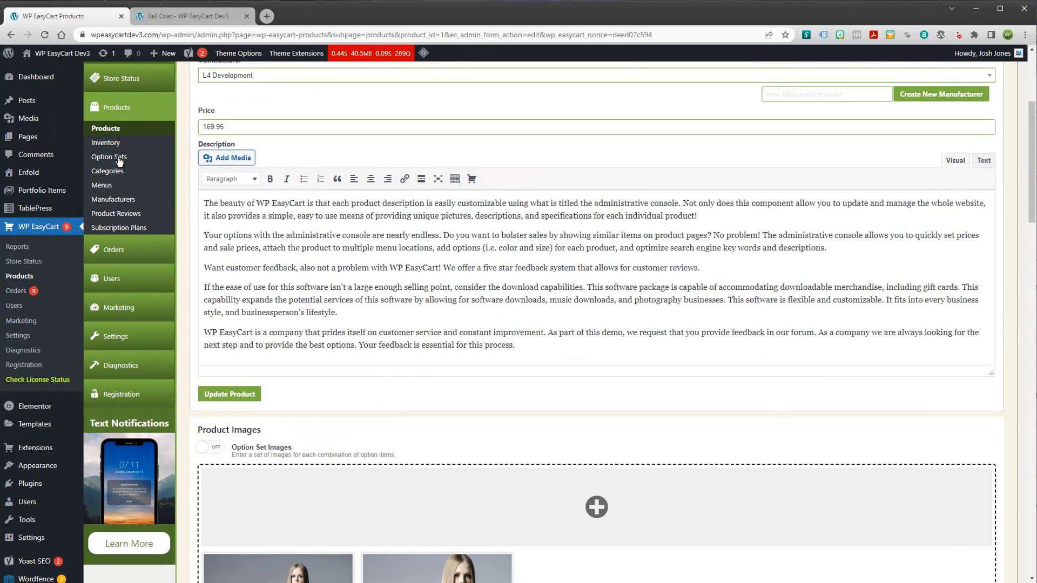
{"action": "scroll", "coordinate": [686, 422], "scroll_direction": "down", "scroll_amount": 8}
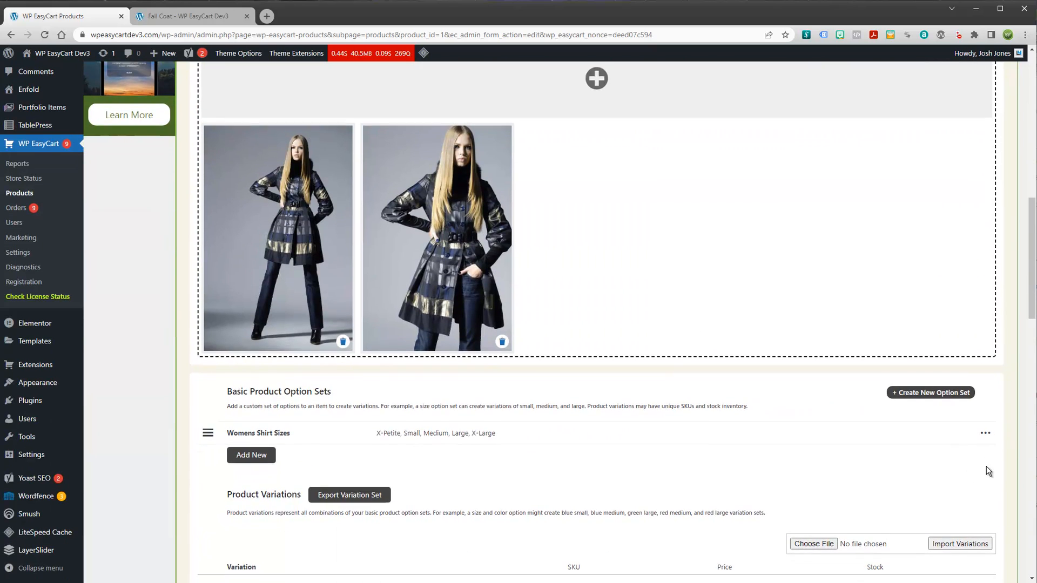
{"action": "scroll", "coordinate": [986, 466], "scroll_direction": "down", "scroll_amount": 8}
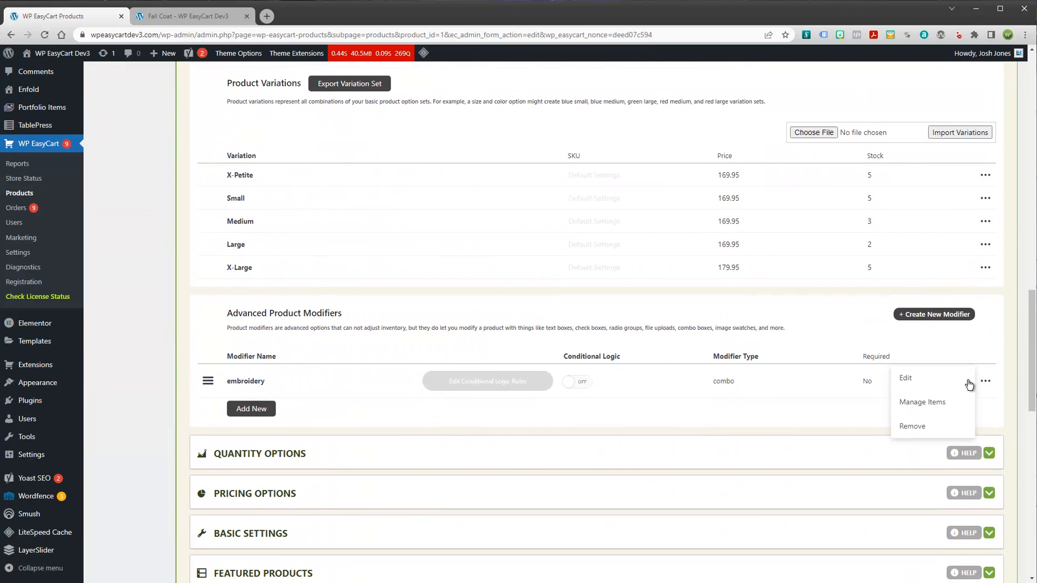
{"action": "left_click", "coordinate": [905, 379]}
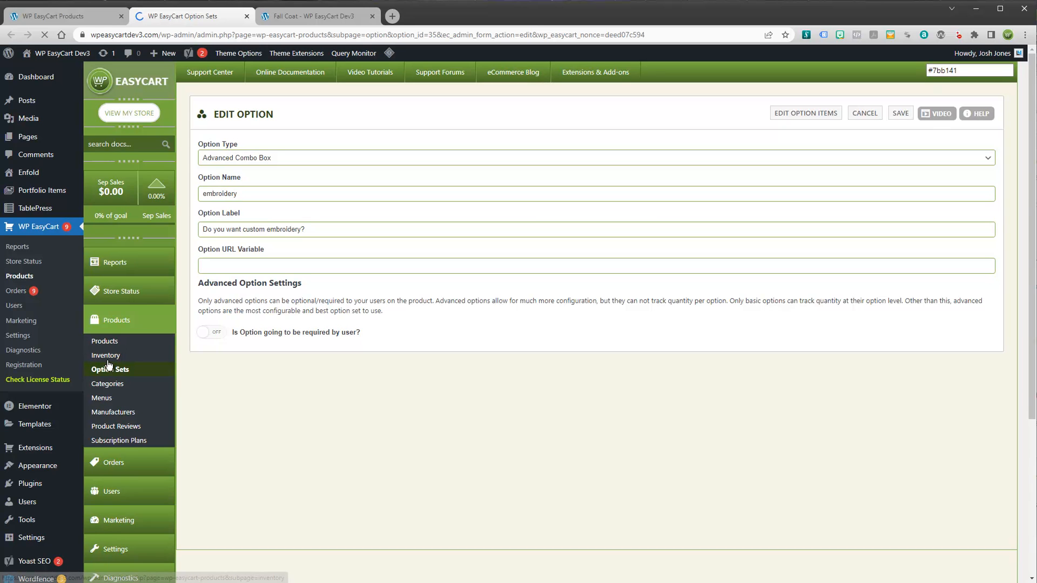
{"action": "left_click", "coordinate": [285, 160]}
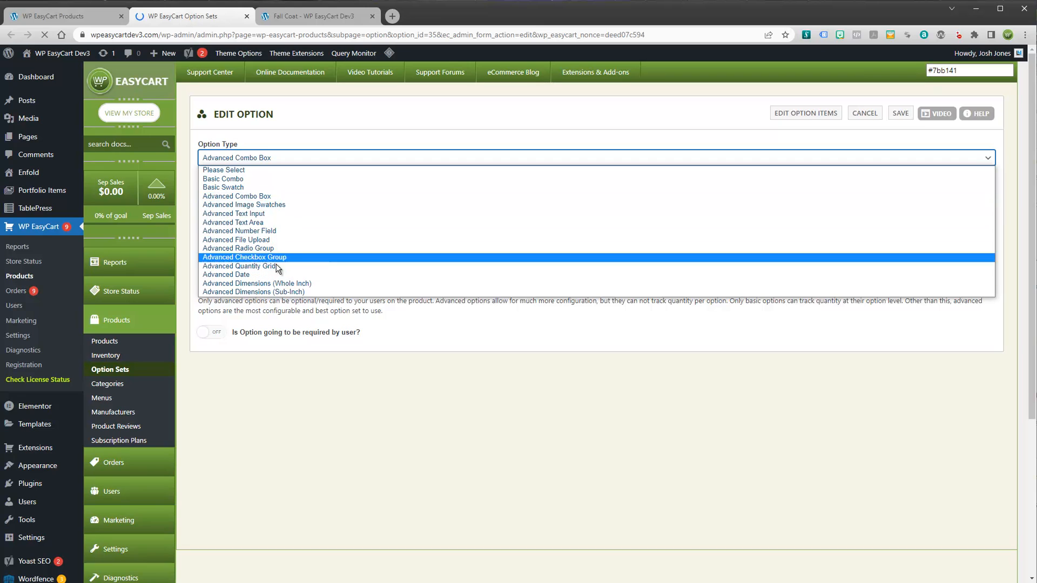
{"action": "left_click", "coordinate": [280, 195]}
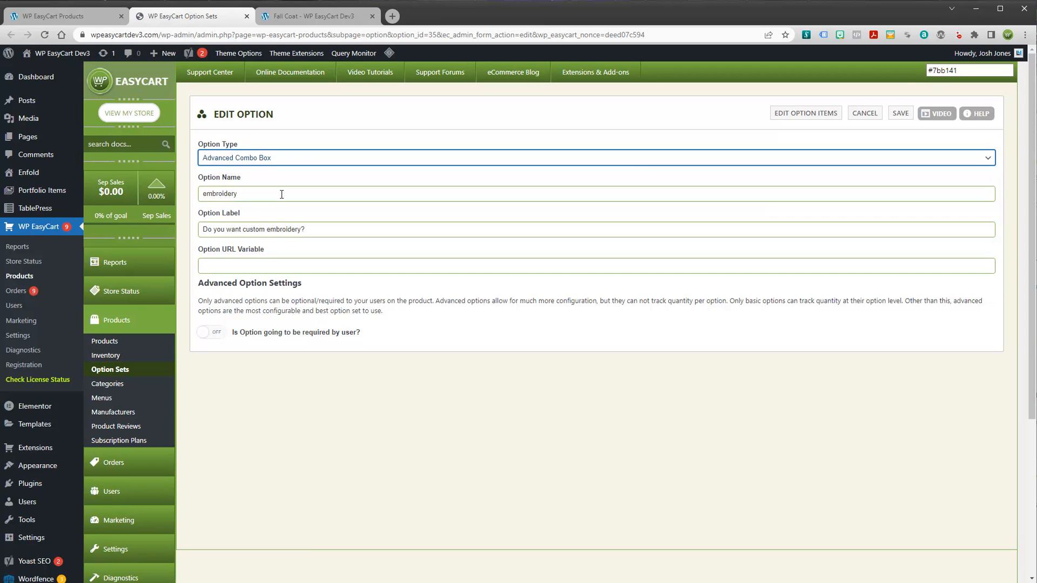
Step: Open the "Yes, I need custom embroidery" item for editing and review its price adjustment types, keeping Basic Price Adjustment
{"action": "left_click", "coordinate": [808, 114]}
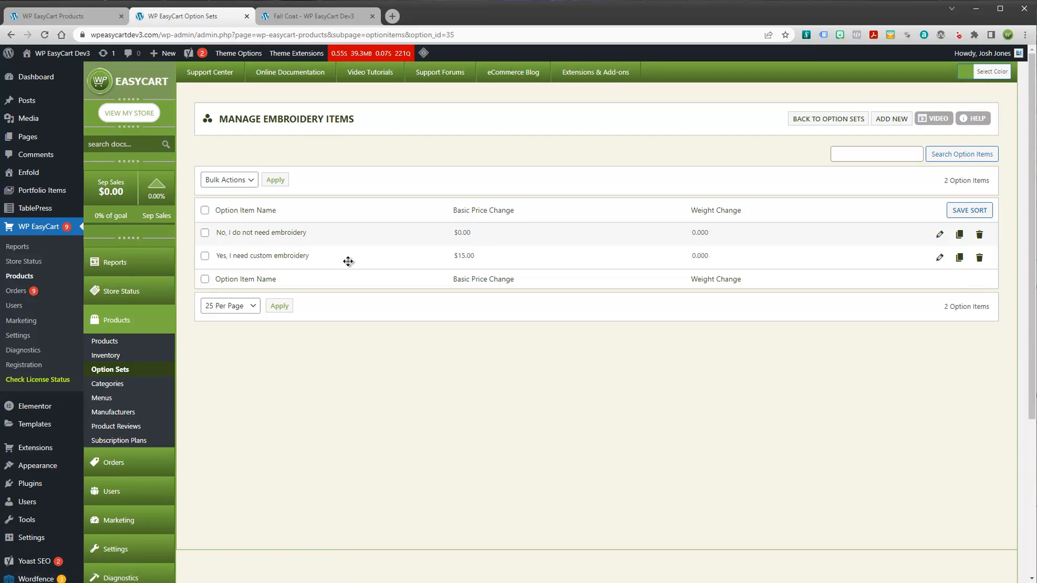
{"action": "left_click", "coordinate": [261, 257]}
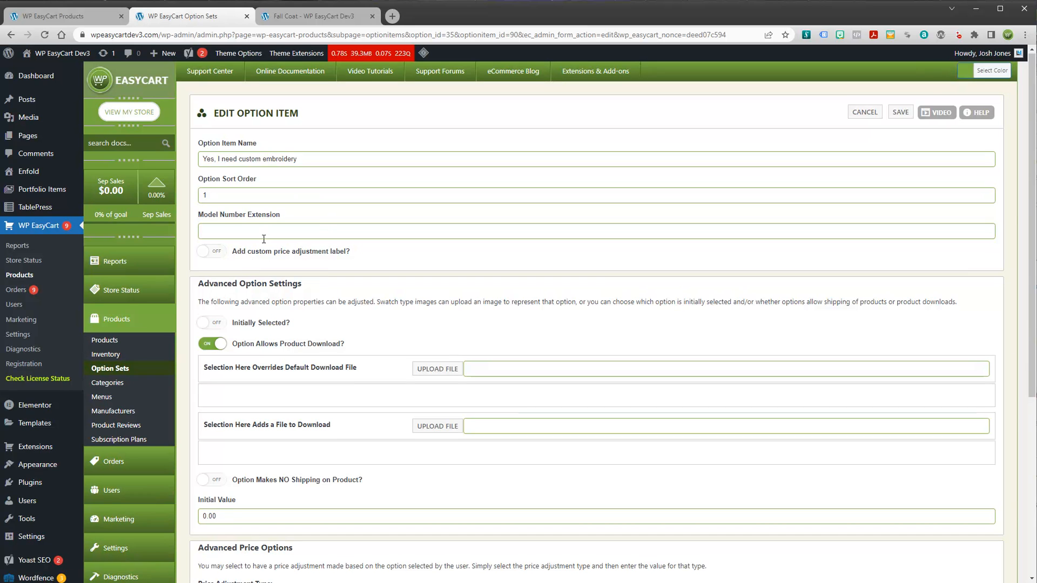
{"action": "scroll", "coordinate": [274, 243], "scroll_direction": "down", "scroll_amount": 5}
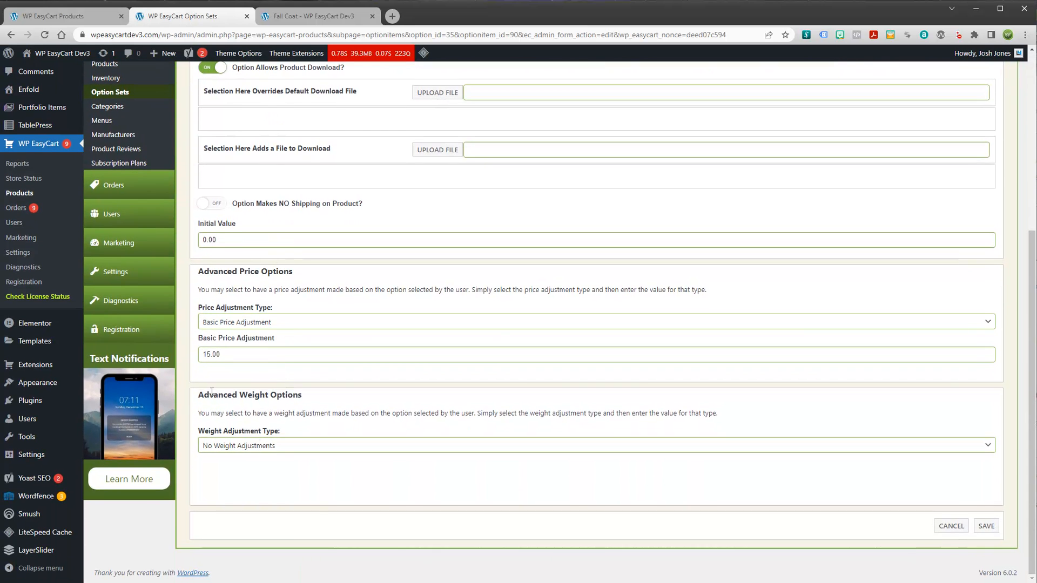
{"action": "left_click", "coordinate": [251, 323]}
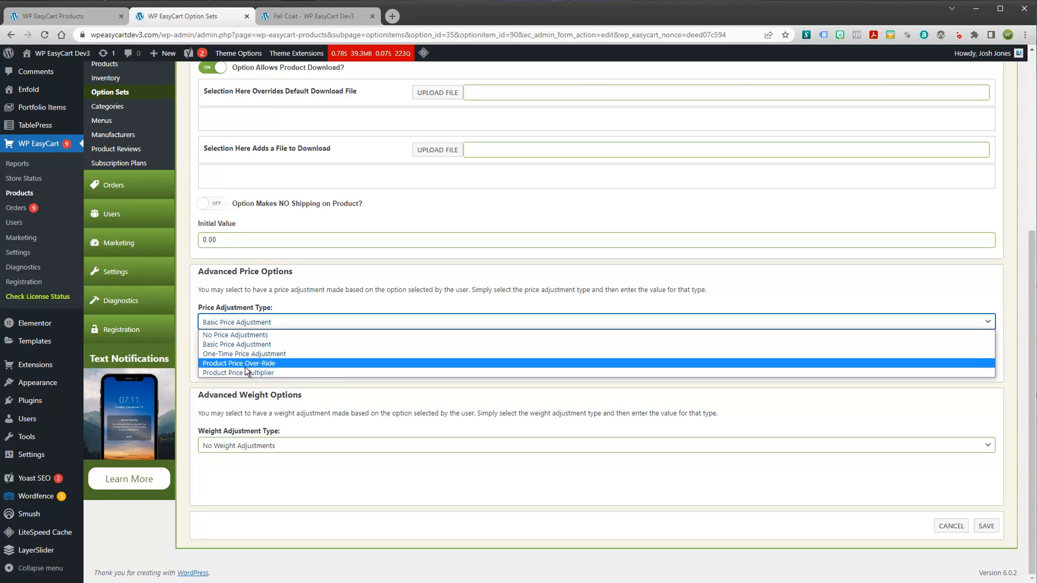
{"action": "left_click", "coordinate": [278, 382]}
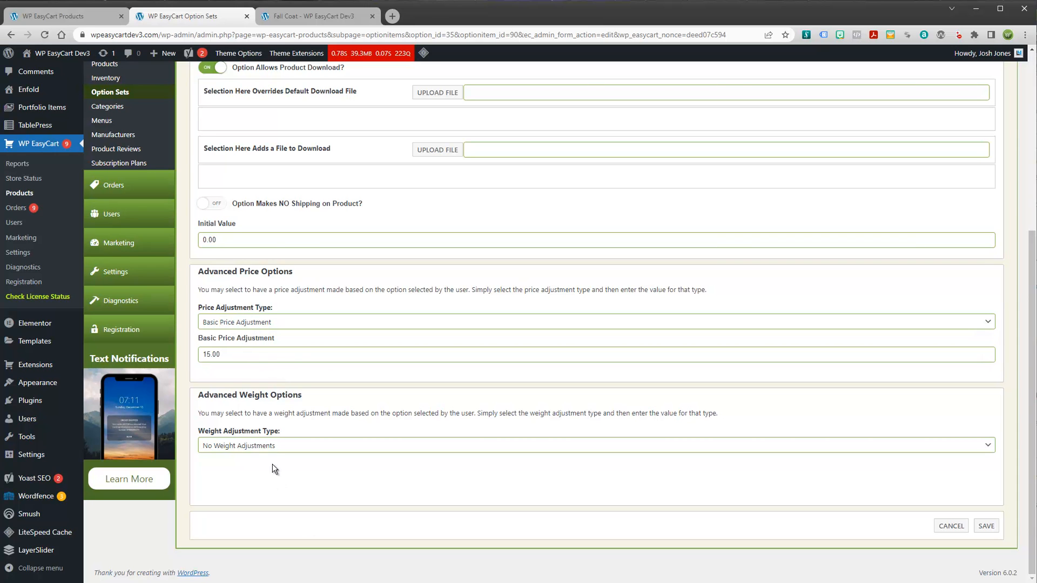
Step: Give the custom embroidery item a Basic Weight Adjustment of 1.0 and save the item
{"action": "left_click", "coordinate": [257, 448]}
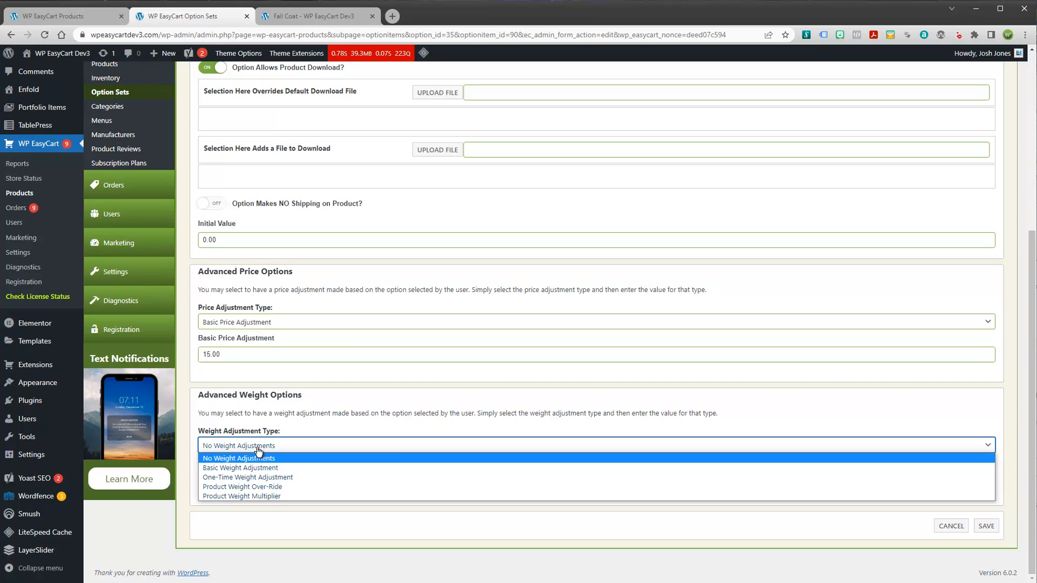
{"action": "left_click", "coordinate": [236, 473]}
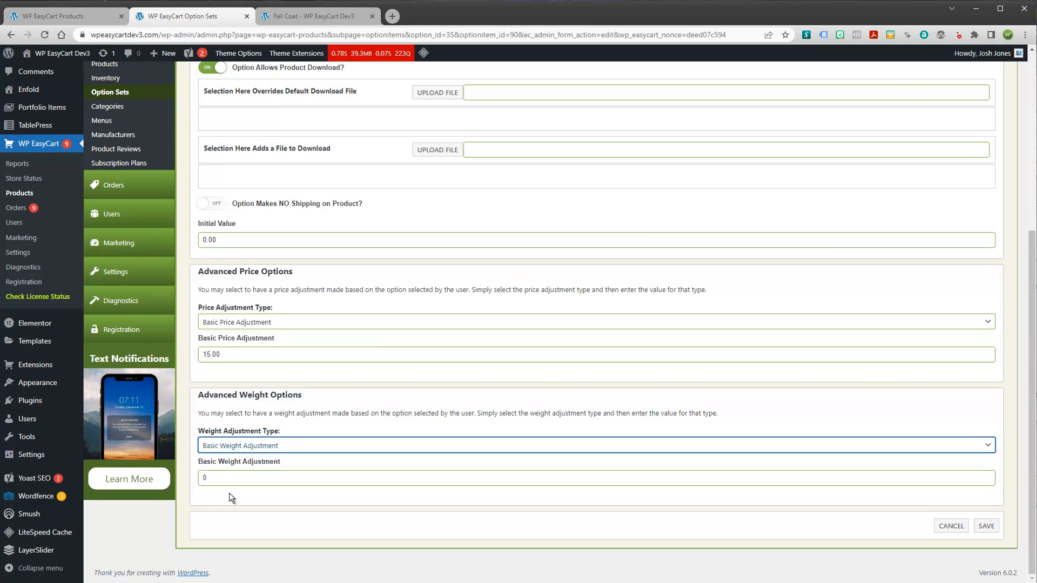
{"action": "double_click", "coordinate": [225, 480]}
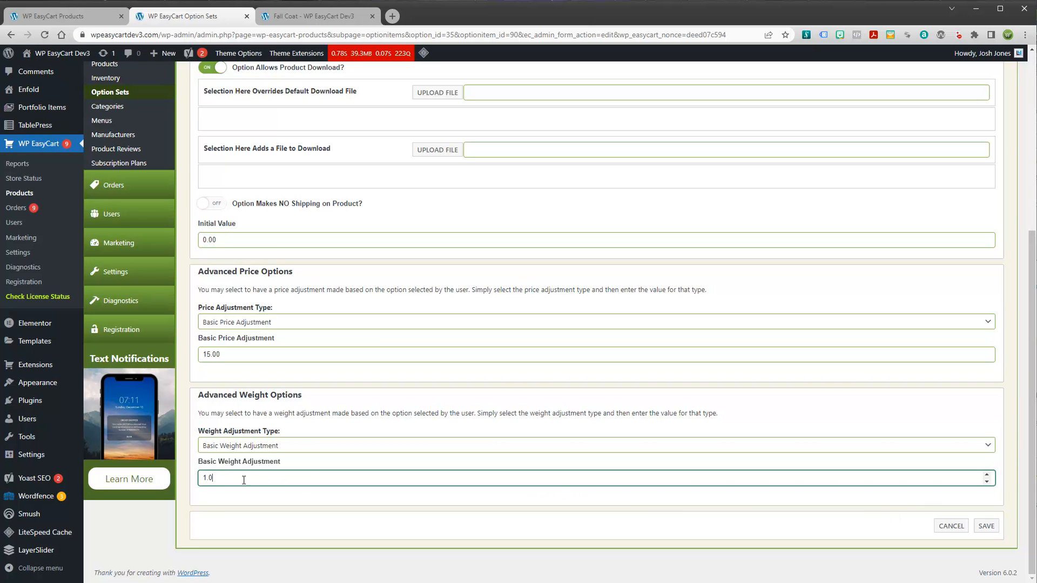
{"action": "left_click", "coordinate": [985, 527]}
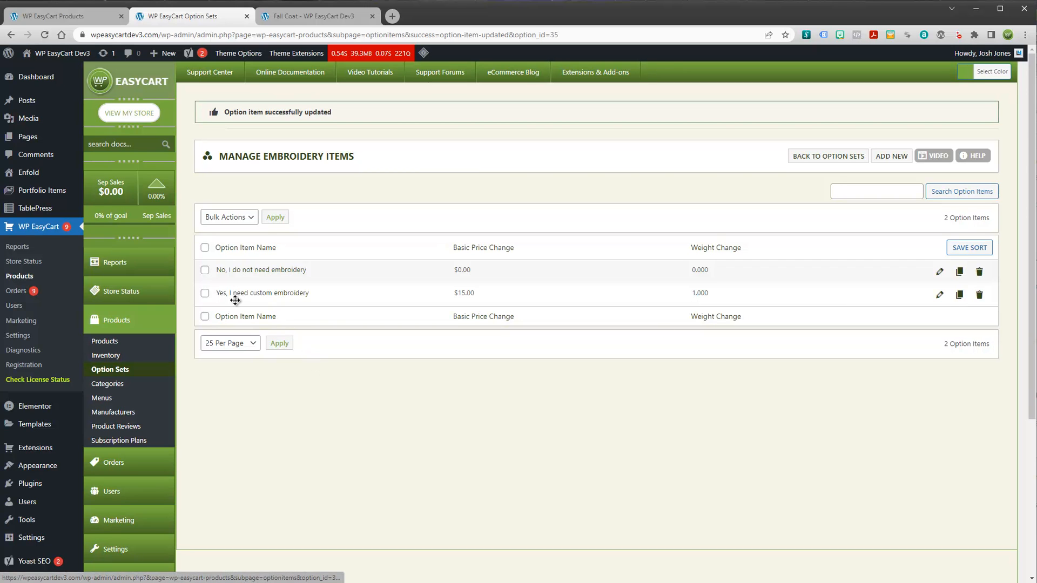
Step: Reopen the Fall Coat product for editing and review its option sets, size variations and advanced modifiers
{"action": "left_click", "coordinate": [106, 346]}
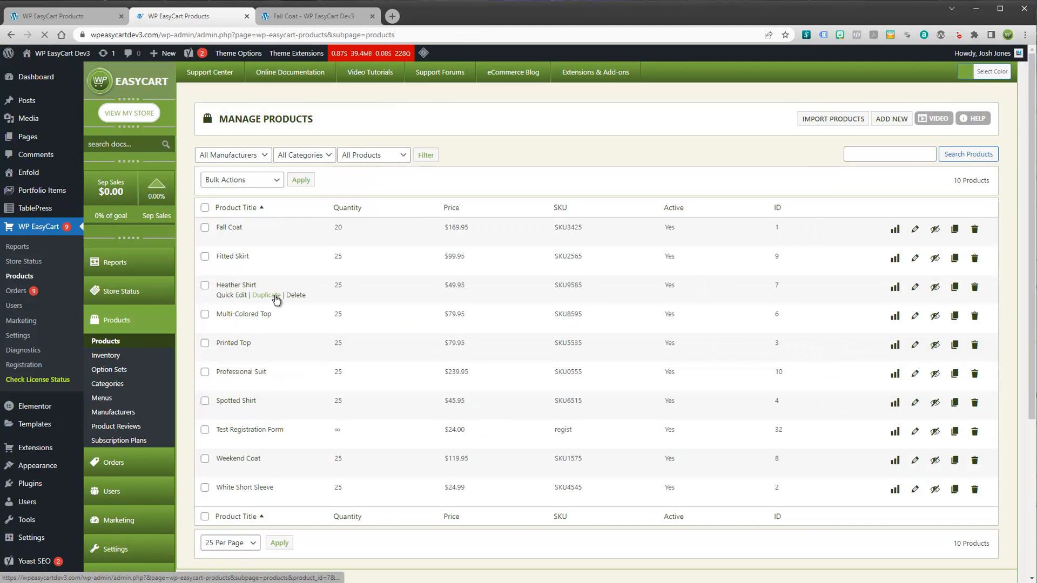
{"action": "left_click", "coordinate": [236, 230]}
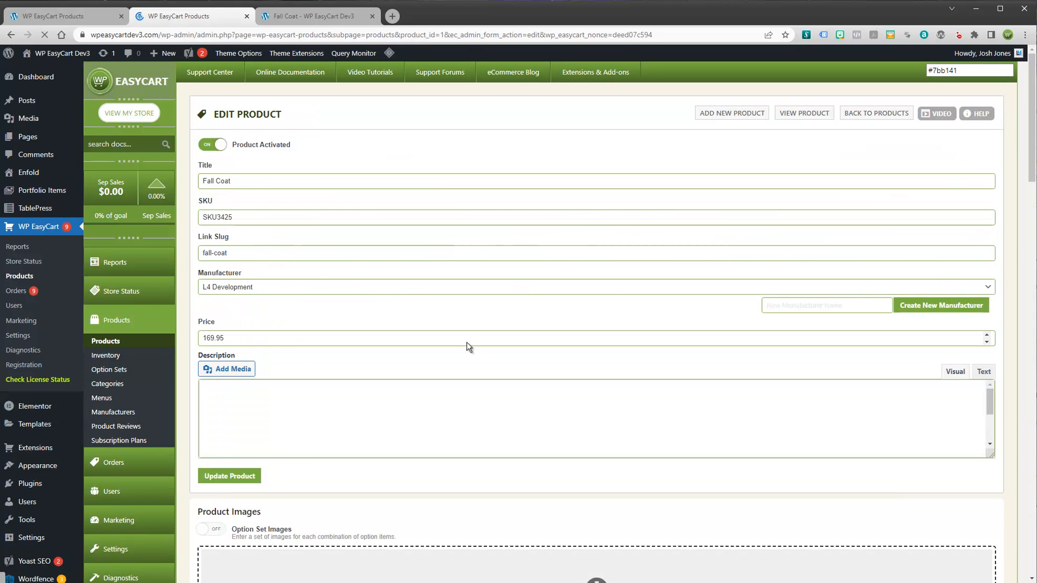
{"action": "scroll", "coordinate": [467, 341], "scroll_direction": "down", "scroll_amount": 13}
{"action": "scroll", "coordinate": [501, 361], "scroll_direction": "down", "scroll_amount": 2}
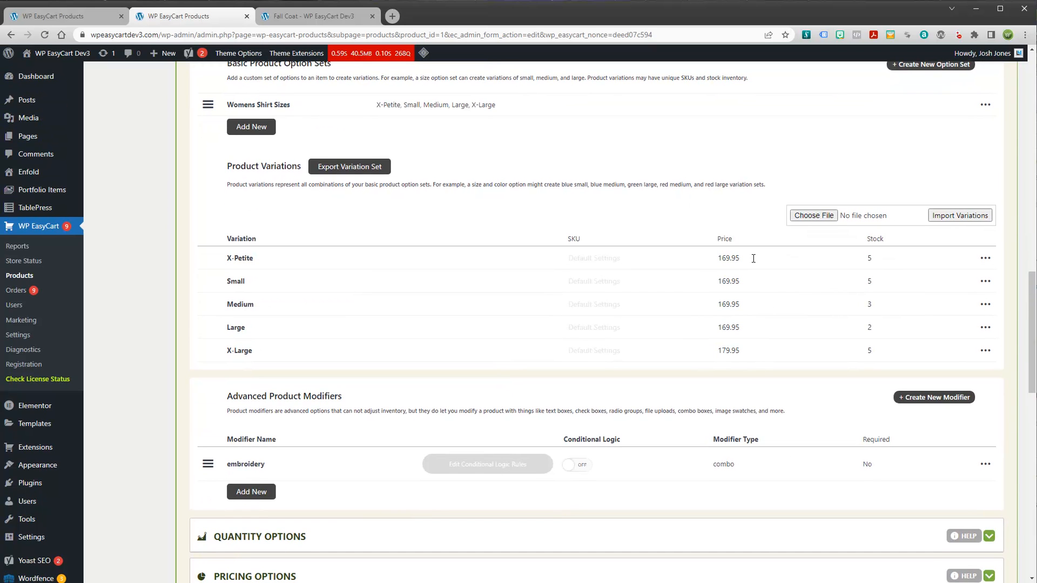
{"action": "scroll", "coordinate": [594, 253], "scroll_direction": "up", "scroll_amount": 5}
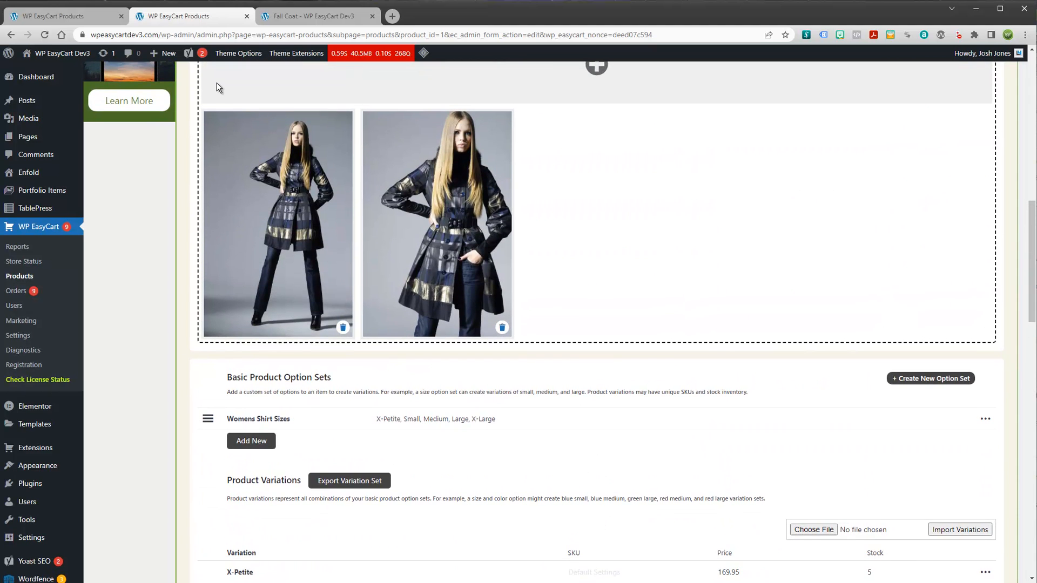
{"action": "scroll", "coordinate": [528, 366], "scroll_direction": "down", "scroll_amount": 6}
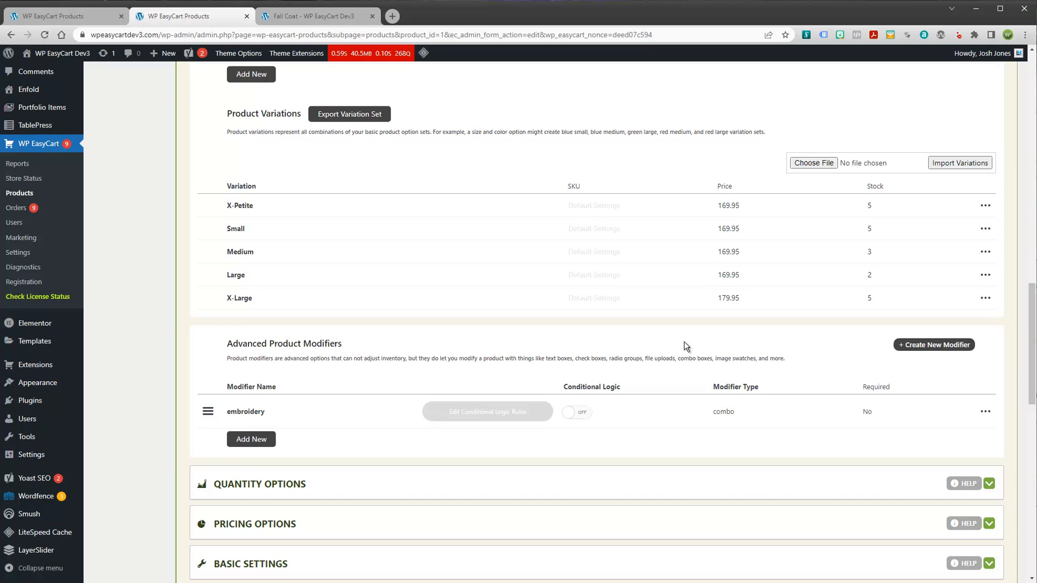
{"action": "scroll", "coordinate": [528, 414], "scroll_direction": "down", "scroll_amount": 2}
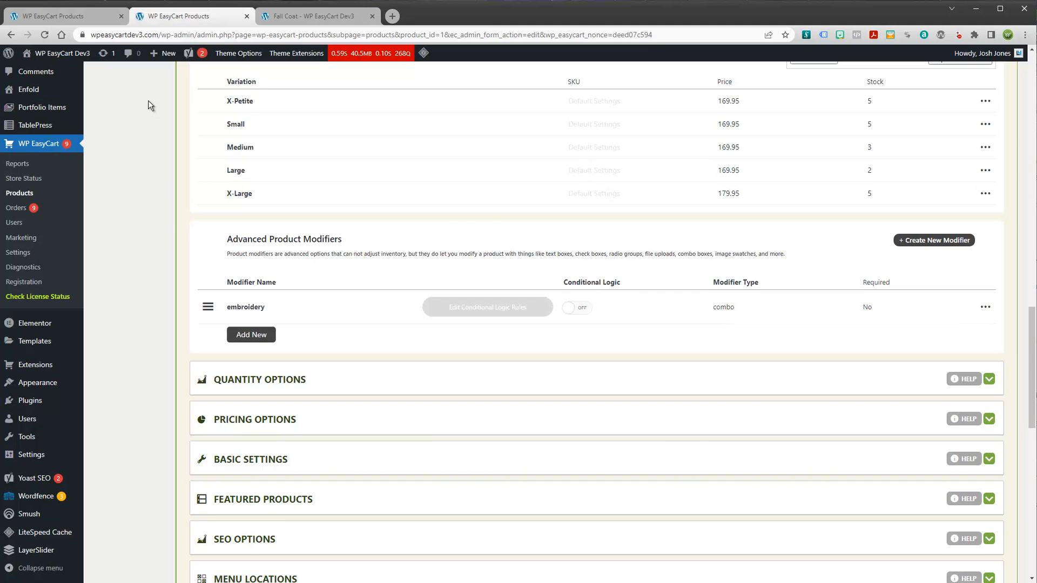
Step: Check the custom embroidery choices offered on the Fall Coat store page
{"action": "left_click", "coordinate": [319, 18]}
{"action": "left_click", "coordinate": [522, 331]}
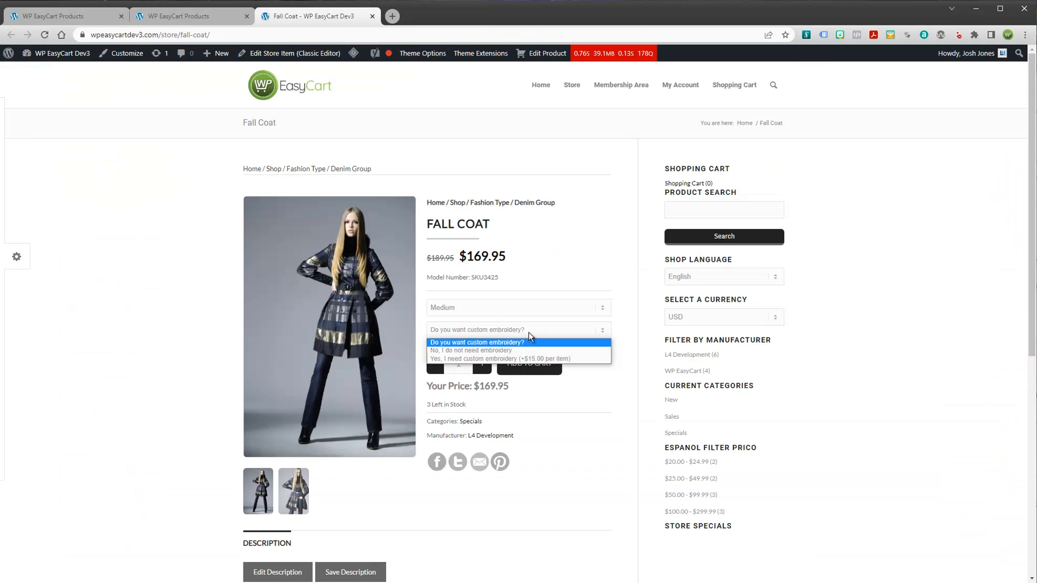
{"action": "left_click", "coordinate": [608, 373]}
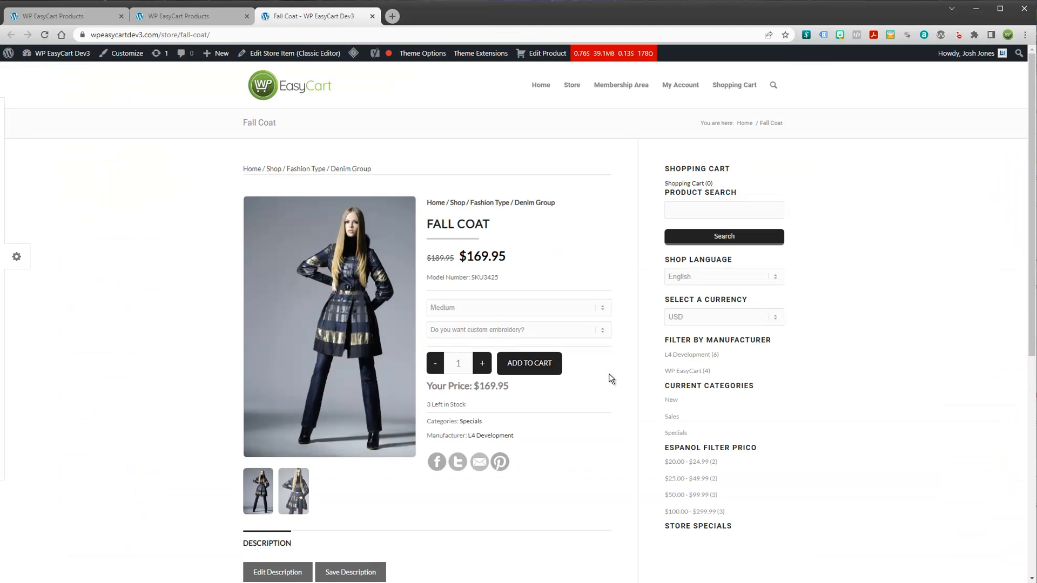
{"action": "right_click", "coordinate": [595, 350]}
{"action": "left_click", "coordinate": [631, 335]}
Step: Return to the Fall Coat product editor and review the existing modifiers that can be added, closing without adding one
{"action": "left_click", "coordinate": [180, 16]}
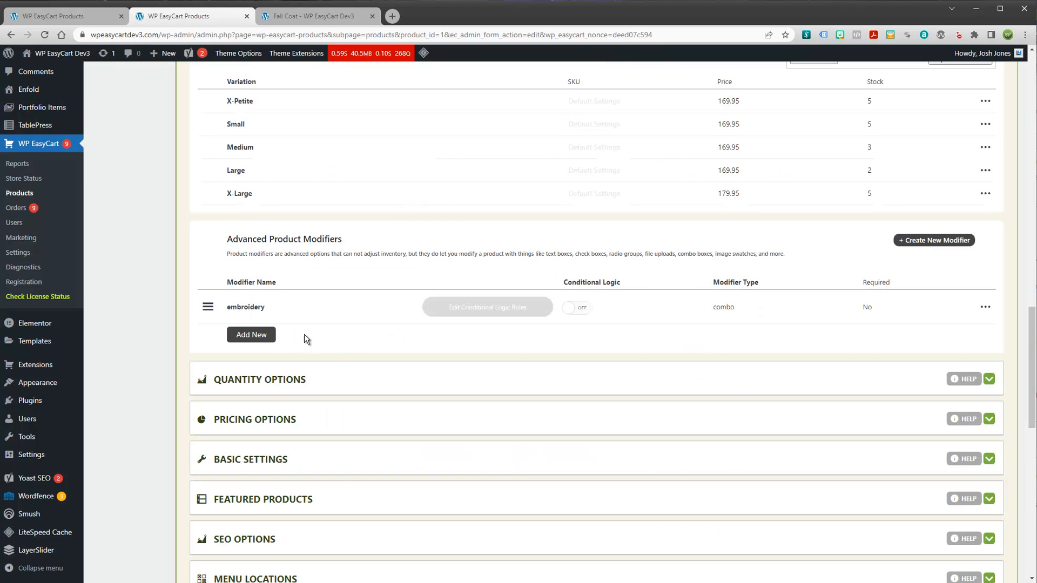
{"action": "left_click", "coordinate": [269, 335]}
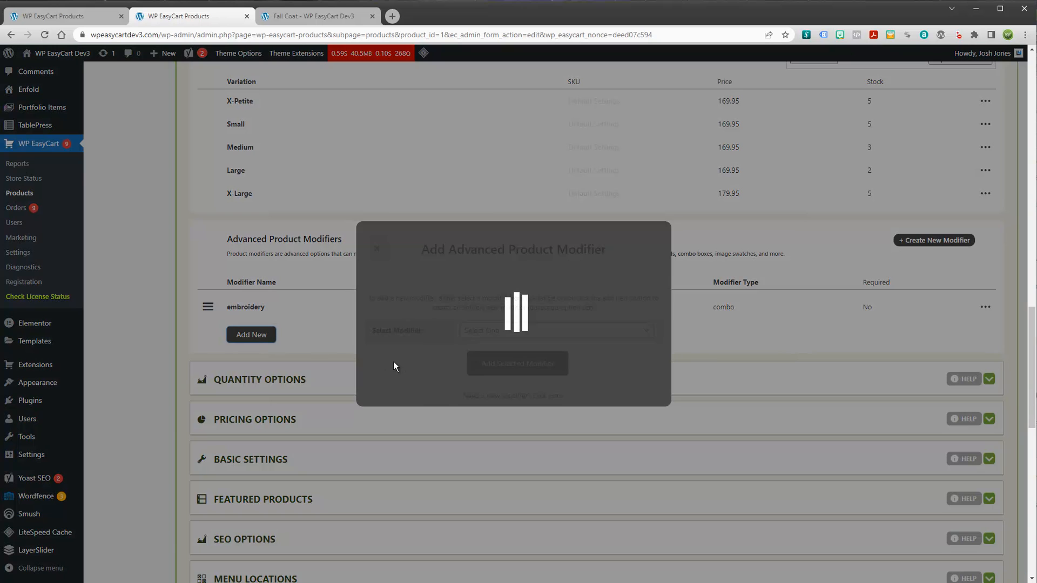
{"action": "left_click", "coordinate": [507, 335]}
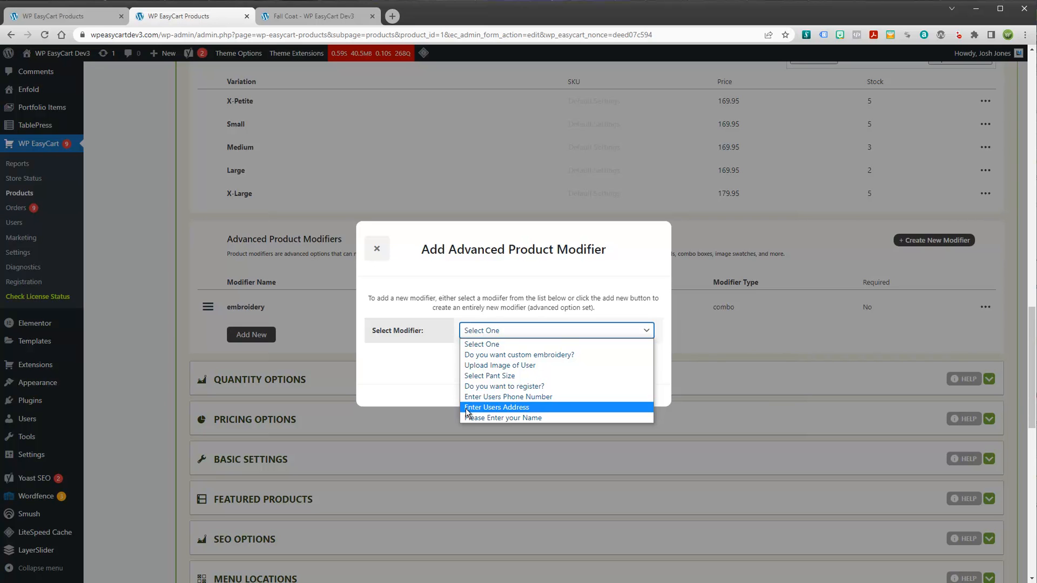
{"action": "left_click", "coordinate": [815, 343]}
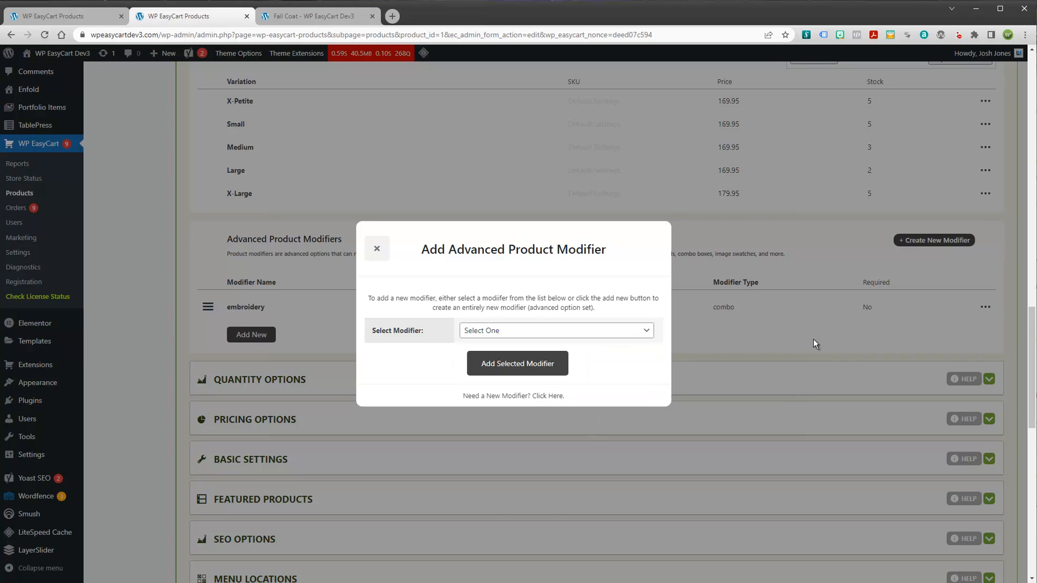
{"action": "left_click", "coordinate": [374, 252]}
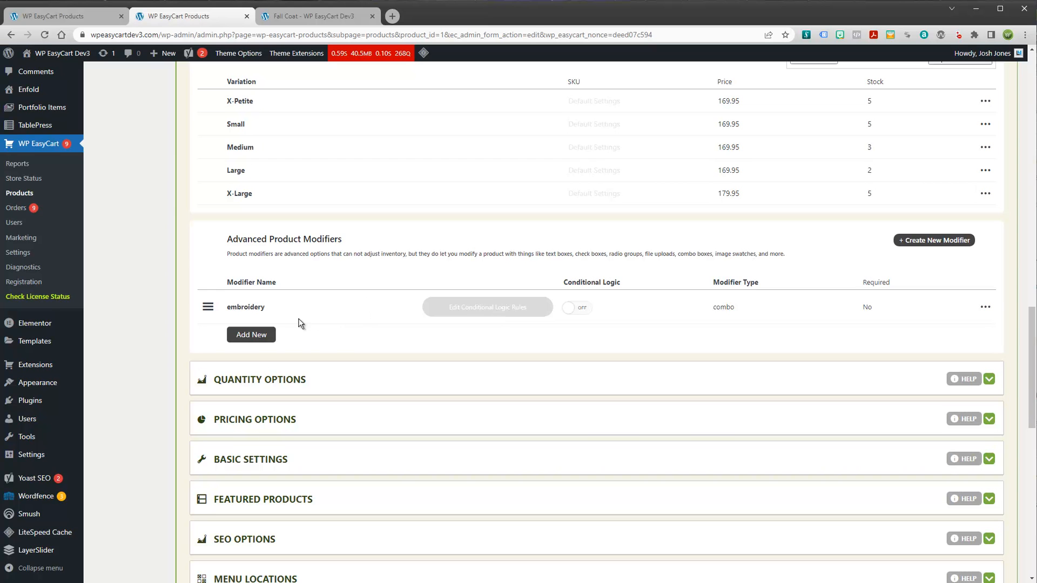
Step: Add the existing modifier "Please Enter your Name" to the Fall Coat product
{"action": "left_click", "coordinate": [266, 337]}
{"action": "left_click", "coordinate": [477, 331]}
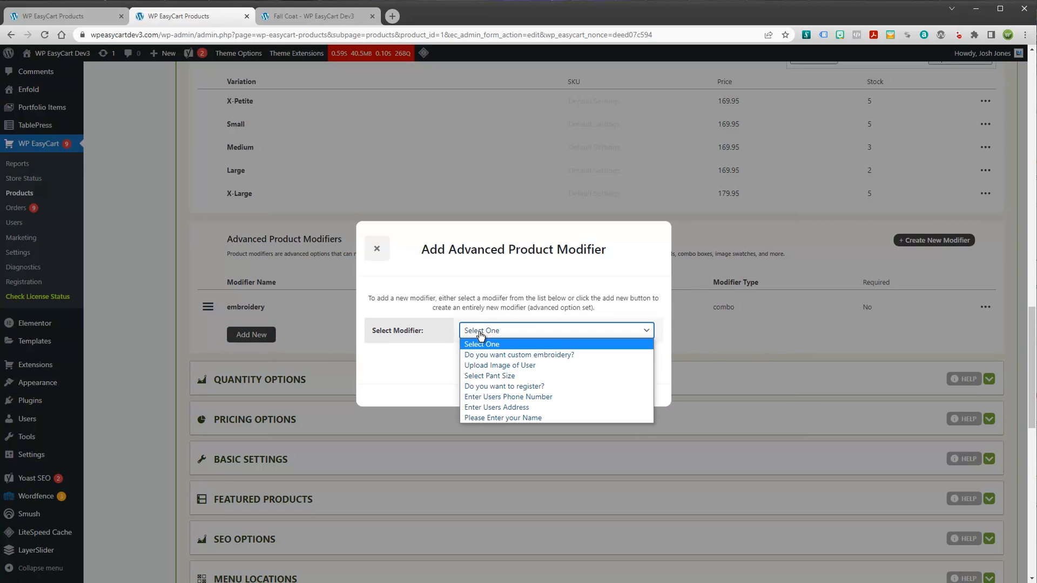
{"action": "left_click", "coordinate": [497, 418]}
{"action": "left_click", "coordinate": [517, 363]}
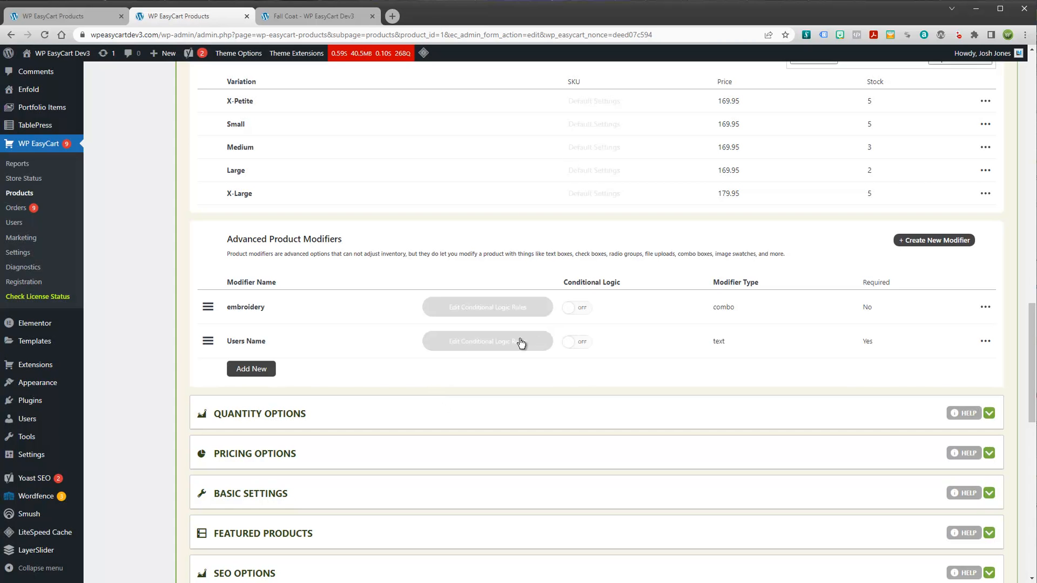
Step: Enable conditional logic for the Users Name modifier and set its method to If ANY match with type Hide
{"action": "left_click", "coordinate": [575, 347]}
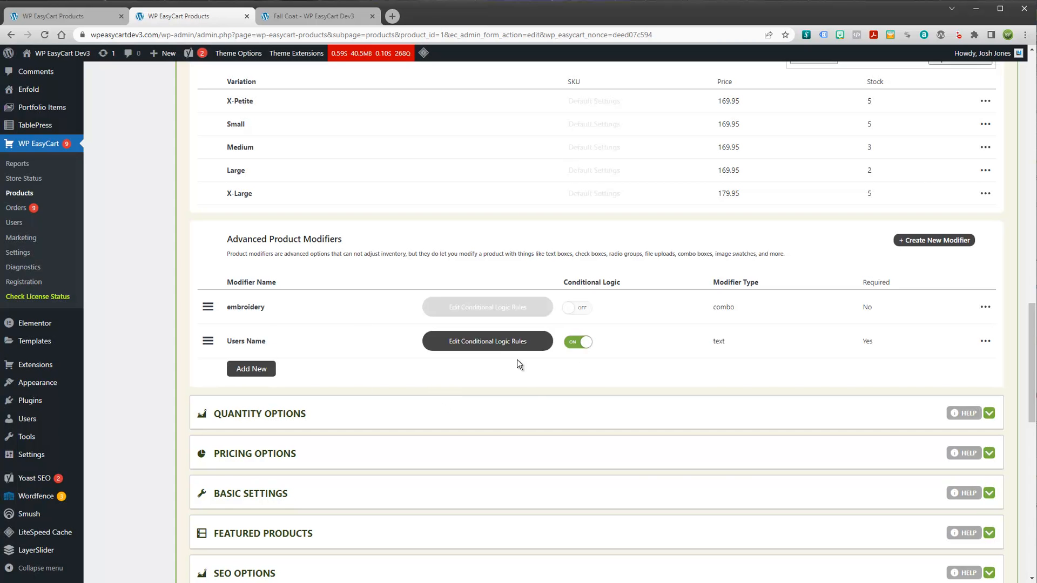
{"action": "left_click", "coordinate": [509, 342]}
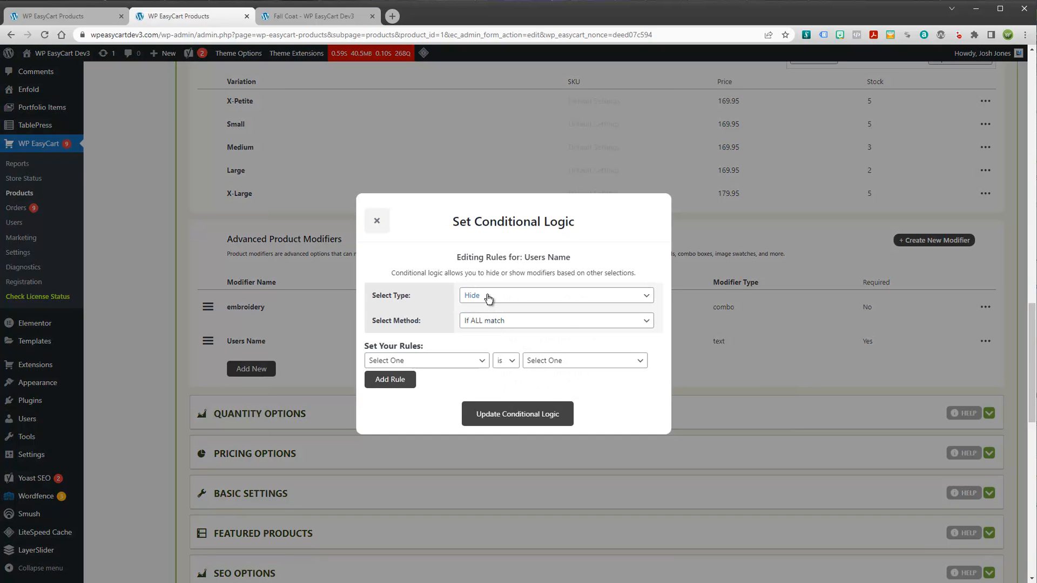
{"action": "left_click", "coordinate": [486, 322]}
{"action": "left_click", "coordinate": [488, 335]}
Step: Add the rule "Do you want custom embroidery?" is not "Yes, I need custom embroidery" and update the conditional logic
{"action": "left_click", "coordinate": [475, 361]}
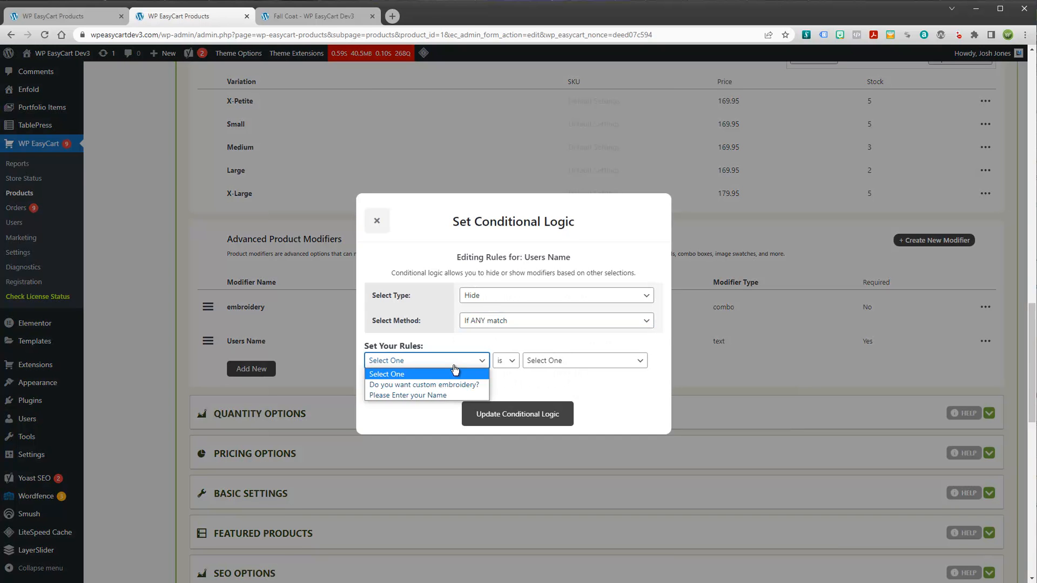
{"action": "left_click", "coordinate": [449, 384]}
{"action": "left_click", "coordinate": [506, 361]}
{"action": "left_click", "coordinate": [506, 384]}
{"action": "left_click", "coordinate": [552, 362]}
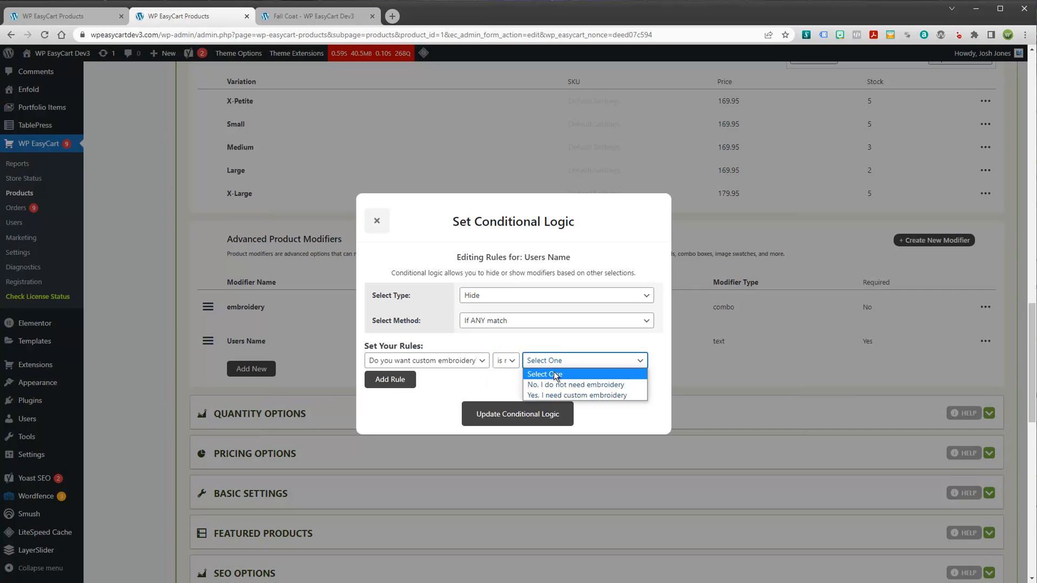
{"action": "left_click", "coordinate": [551, 395]}
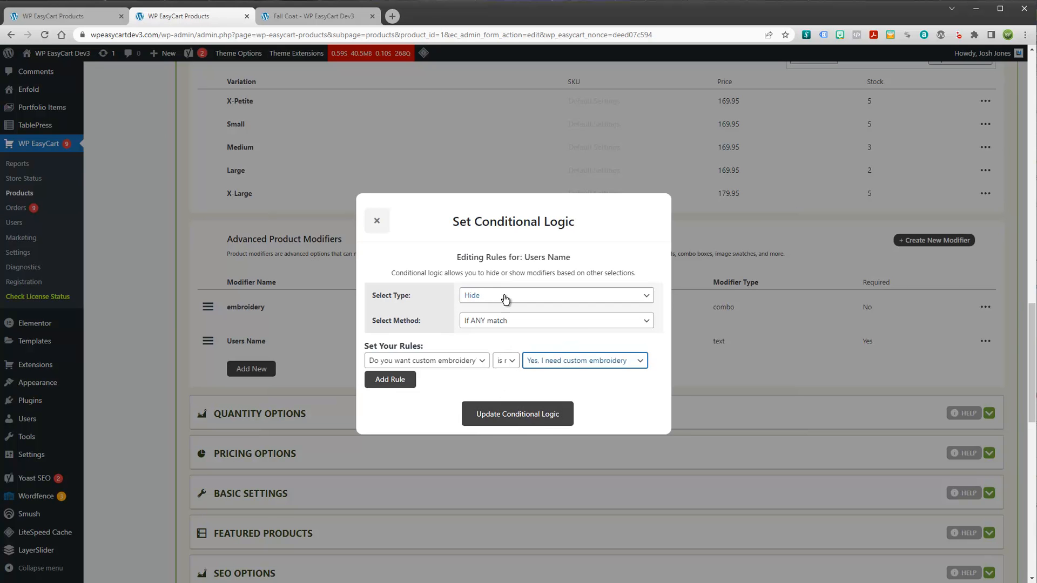
{"action": "left_click", "coordinate": [513, 418]}
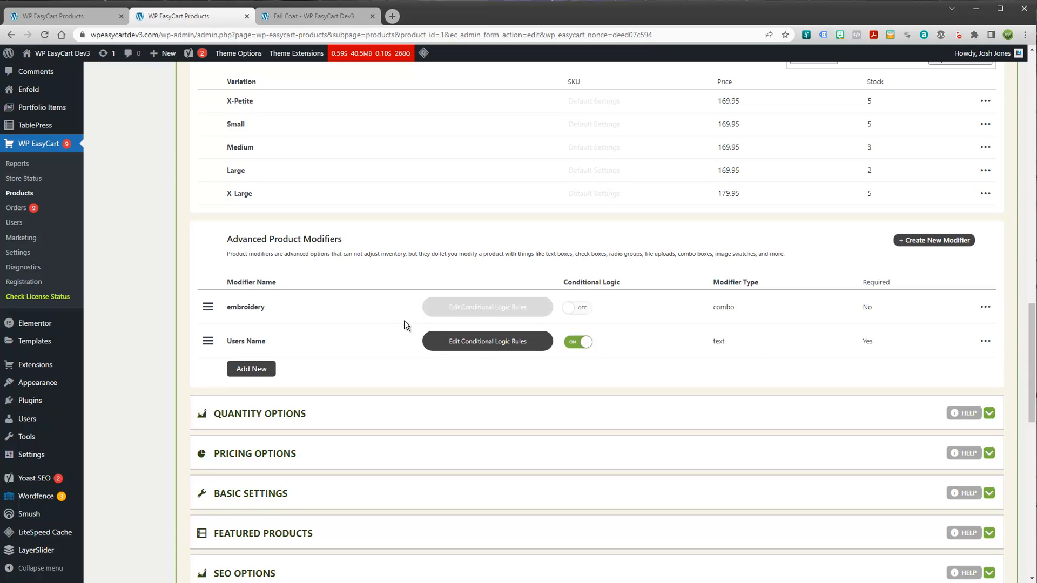
Step: Reload the Fall Coat store page and try the X-Petite and Medium sizes to check which modifier fields appear
{"action": "left_click", "coordinate": [314, 17]}
{"action": "left_click", "coordinate": [44, 35]}
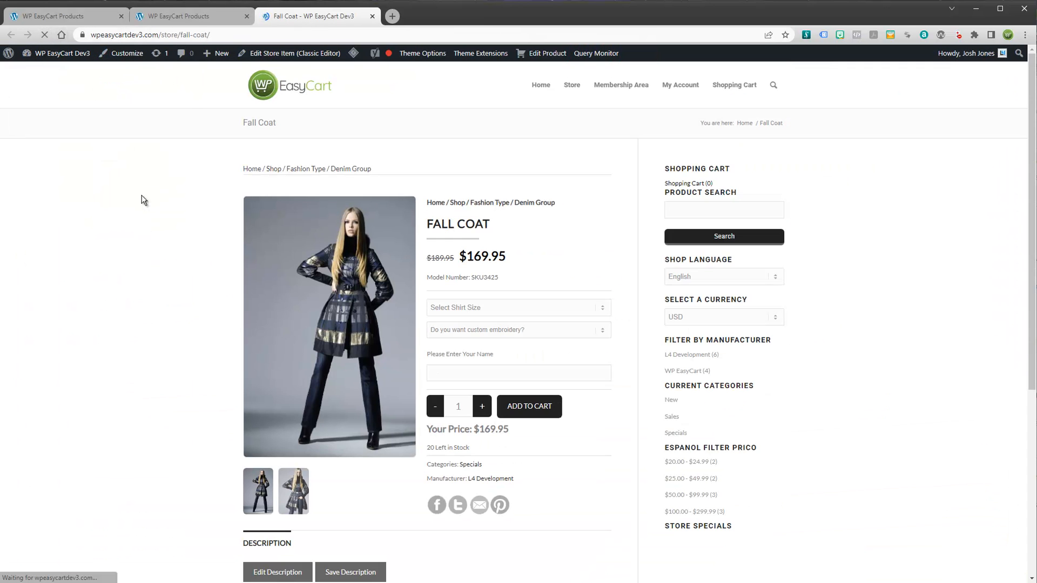
{"action": "left_click", "coordinate": [497, 308]}
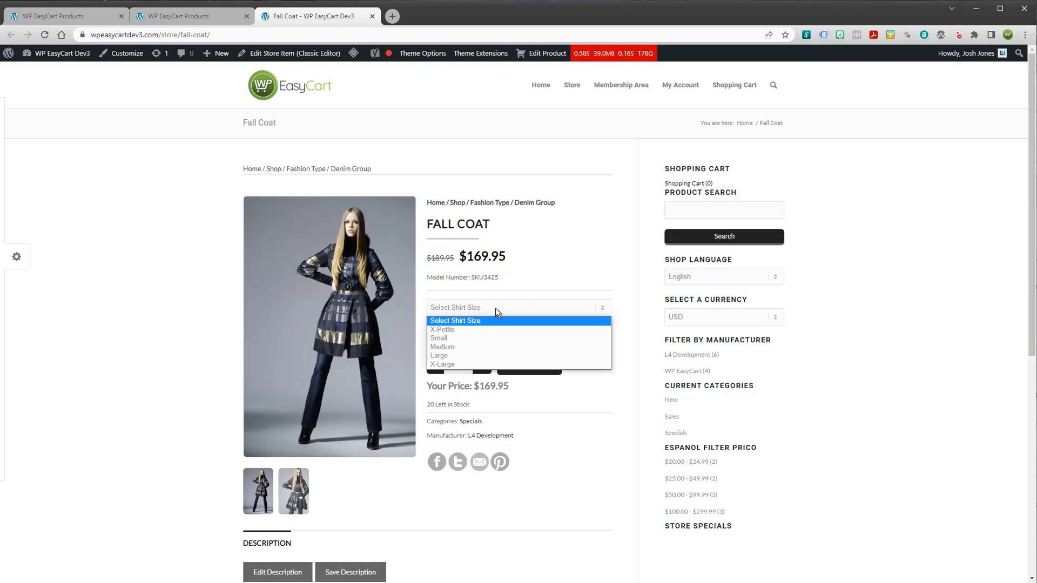
{"action": "left_click", "coordinate": [446, 331]}
{"action": "left_click", "coordinate": [472, 306]}
{"action": "left_click", "coordinate": [454, 347]}
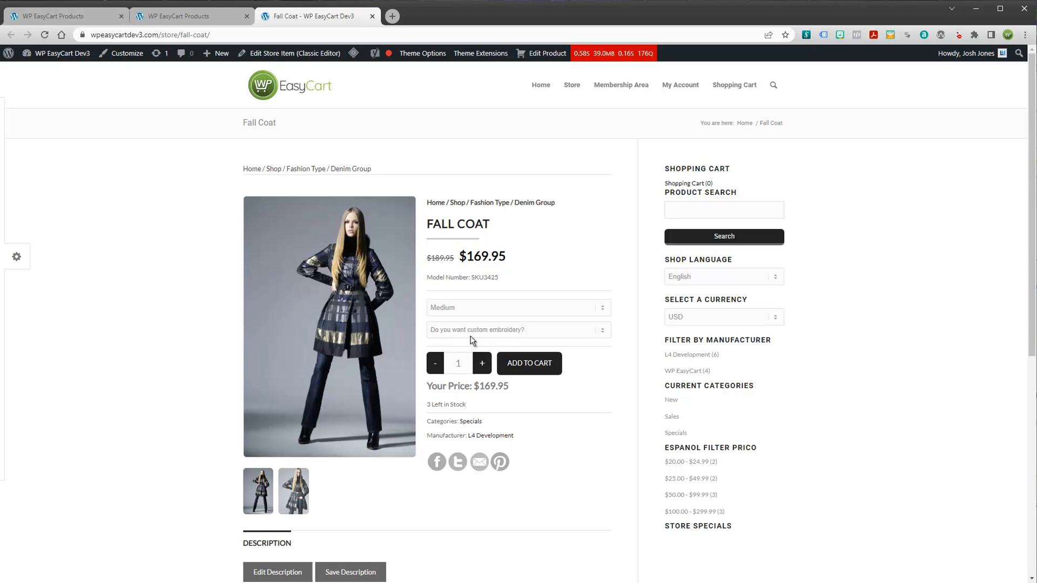
Step: Choose "Yes, I need custom embroidery" for the Medium coat and enter the customer's name in the name field
{"action": "left_click", "coordinate": [454, 331]}
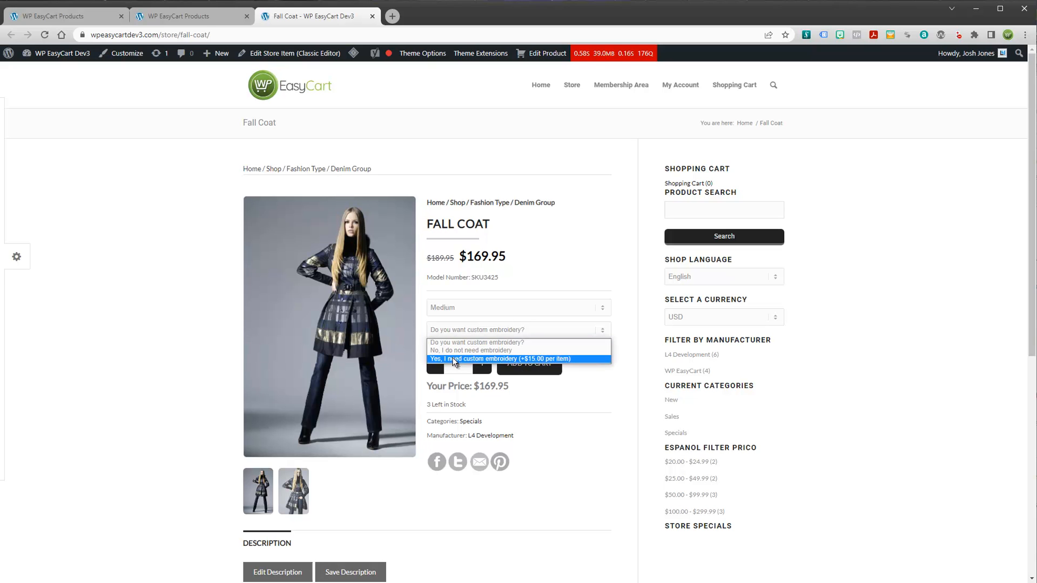
{"action": "left_click", "coordinate": [456, 359]}
{"action": "left_click", "coordinate": [445, 378]}
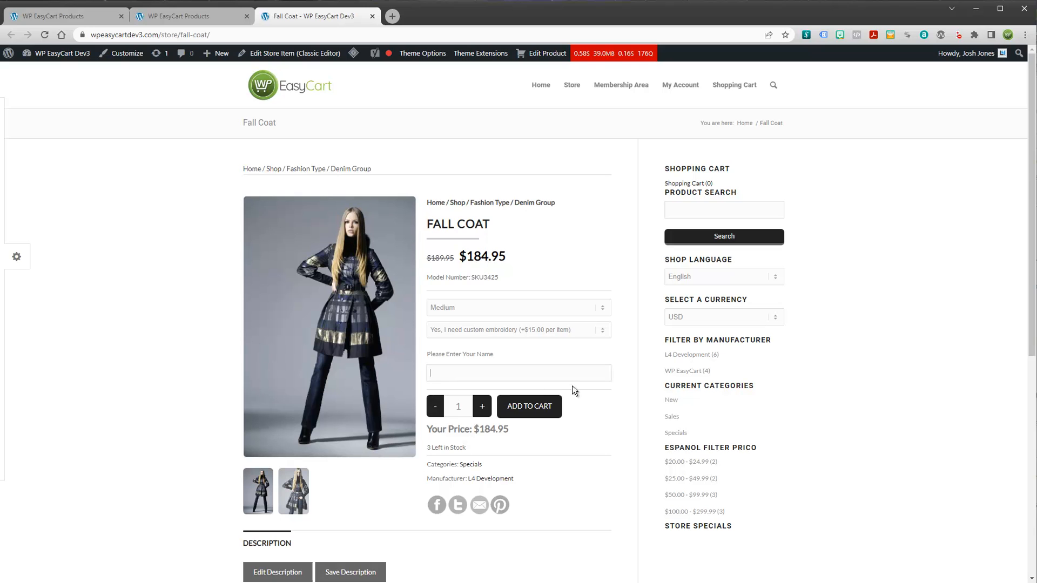
{"action": "type", "text": "Josh"}
Step: Switch the embroidery choice to No and back to Yes to test the conditional name field
{"action": "left_click", "coordinate": [526, 332]}
{"action": "left_click", "coordinate": [477, 343]}
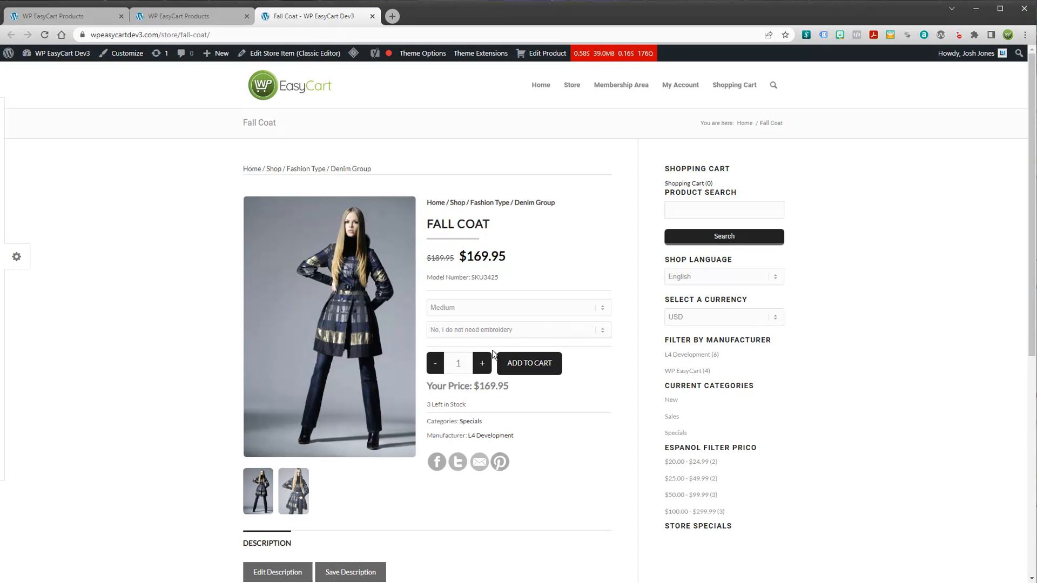
{"action": "left_click", "coordinate": [481, 334]}
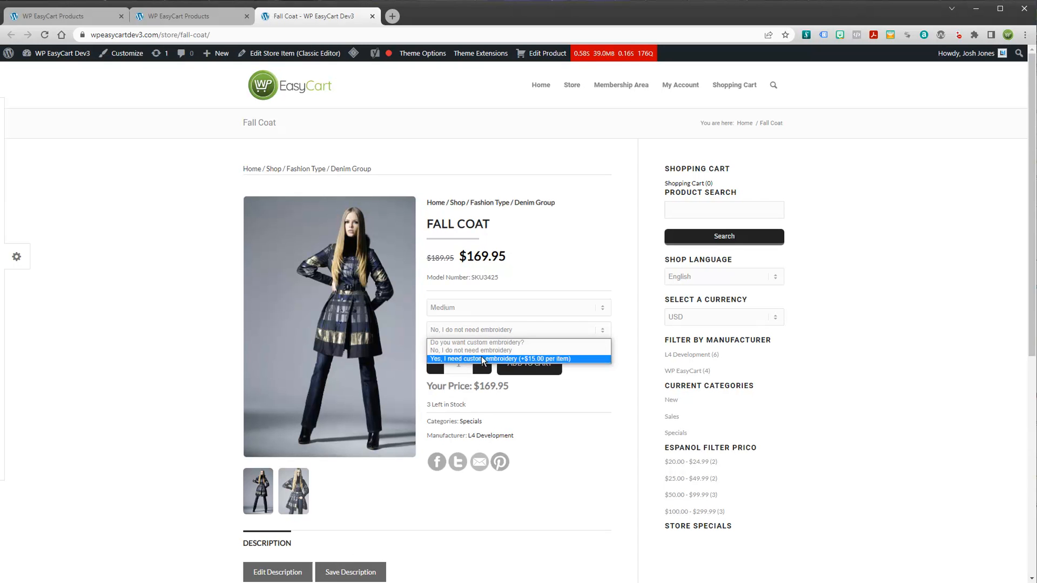
{"action": "left_click", "coordinate": [481, 356]}
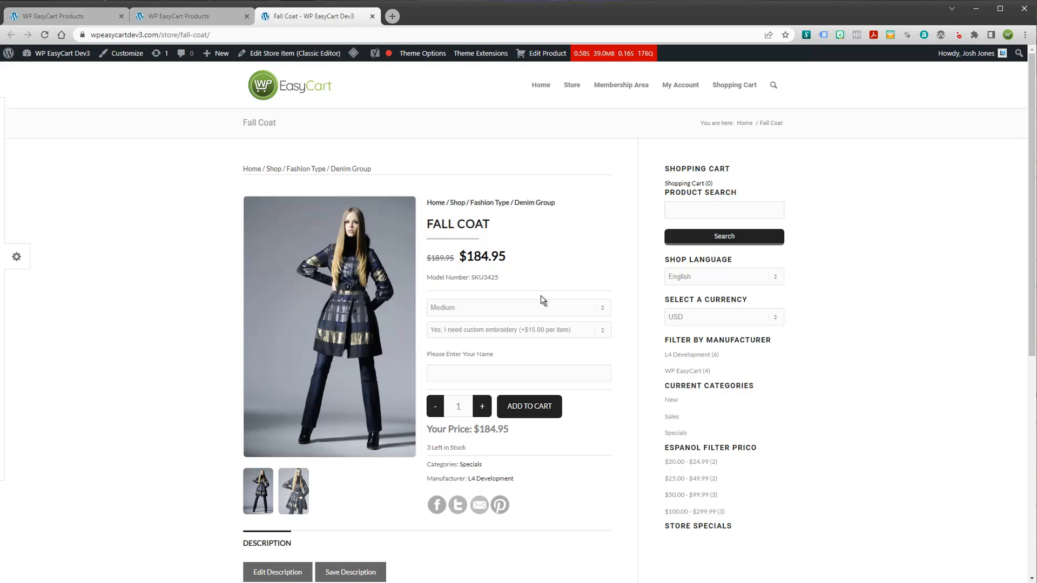
Step: Go back to the first product editor page and review the Fall Coat option sets, variations and modifiers
{"action": "mouse_move", "coordinate": [573, 92]}
{"action": "left_click", "coordinate": [157, 20]}
{"action": "left_click", "coordinate": [123, 22]}
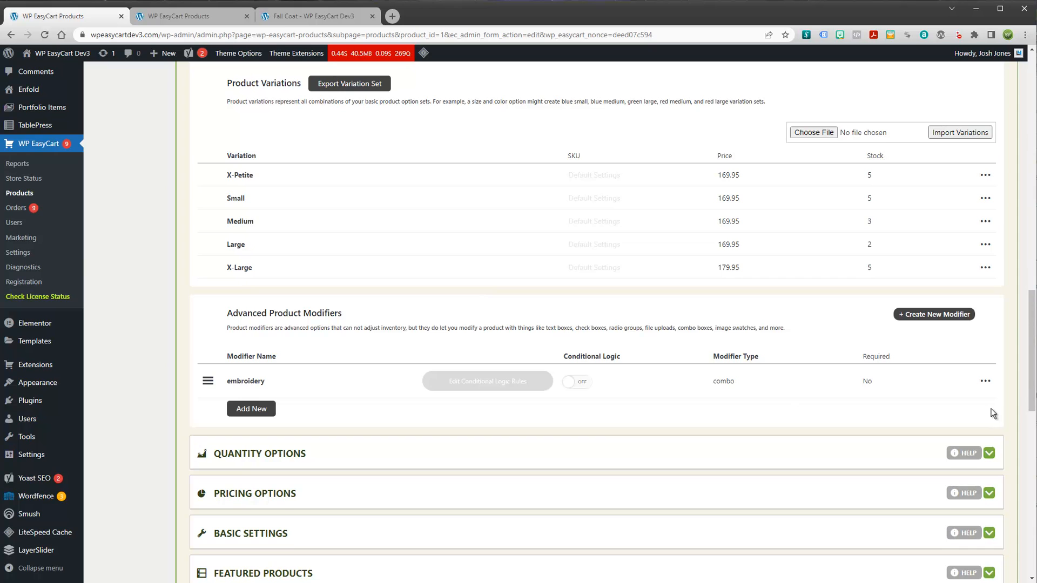
{"action": "left_click_drag", "start_coordinate": [1032, 387], "coordinate": [1033, 357]}
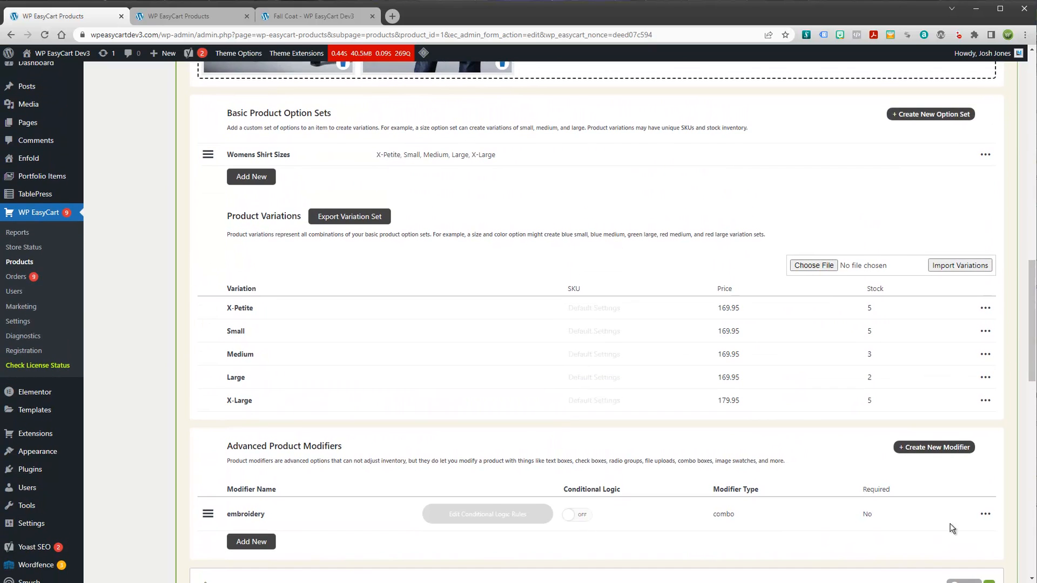